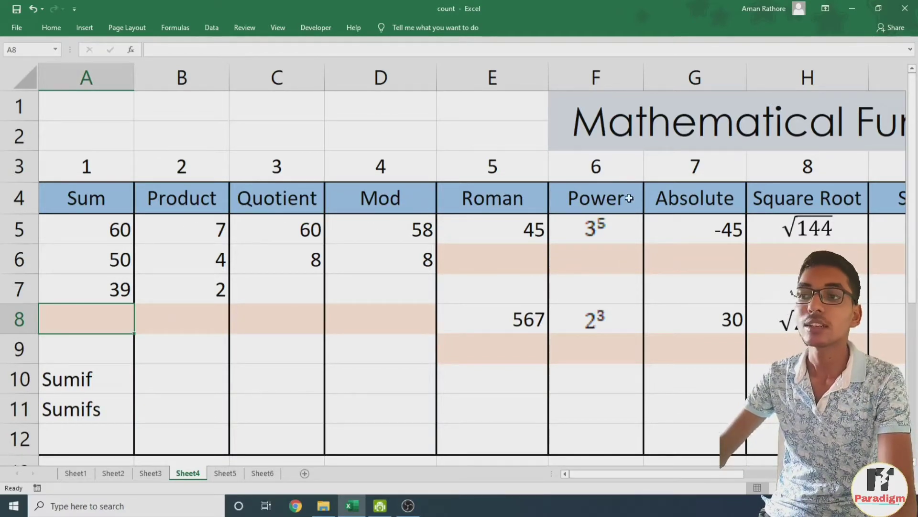
Step: Enter =SUM(A5,A6,A7) in cell A8
drag(685, 472, 842, 476)
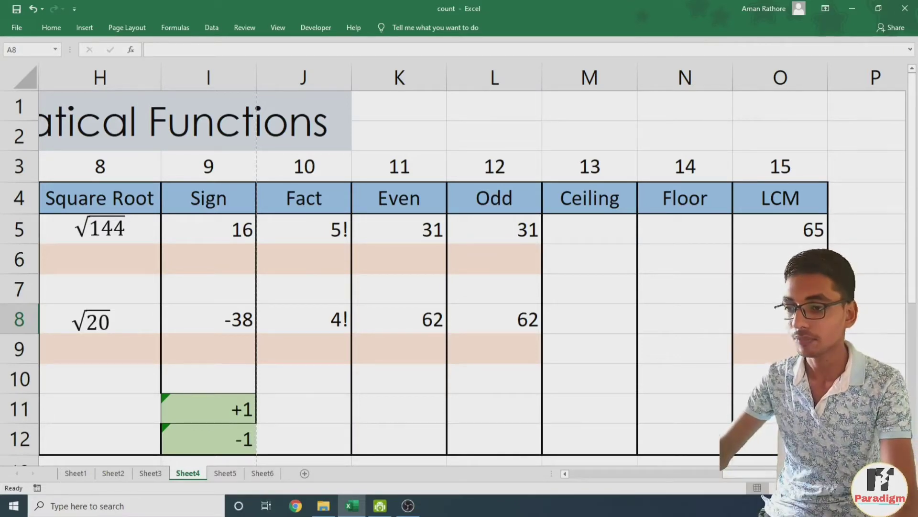
click(622, 474)
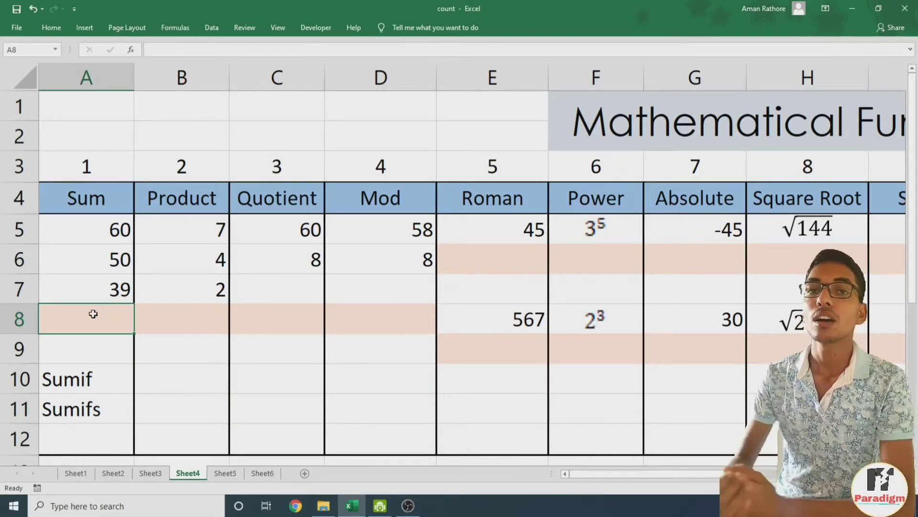
text(=s)
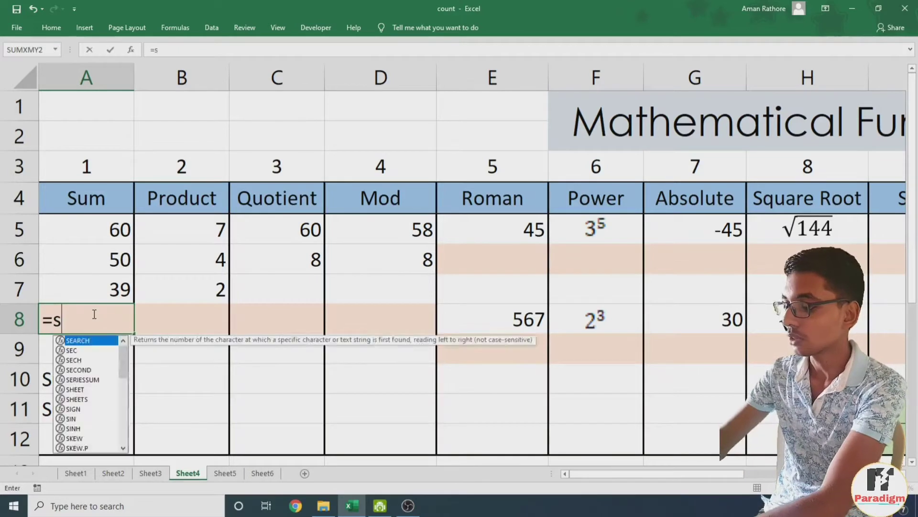
text(um()
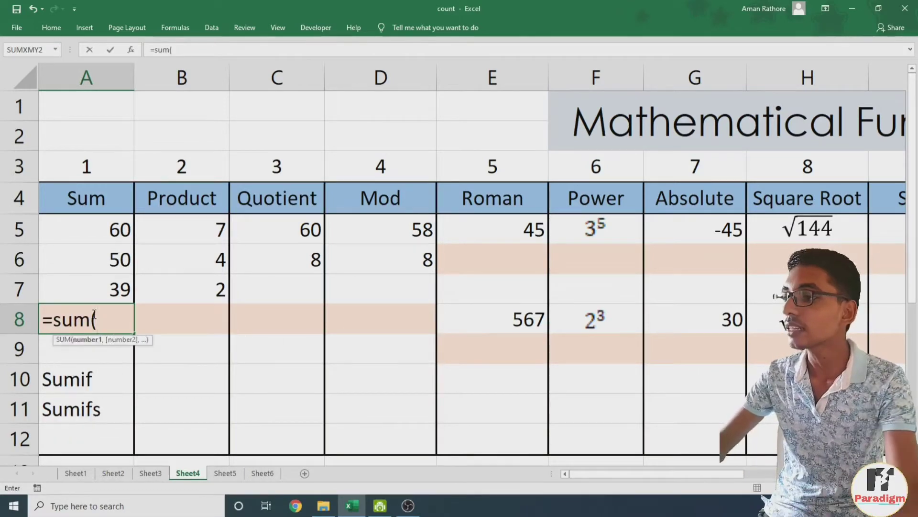
drag(121, 220, 105, 285)
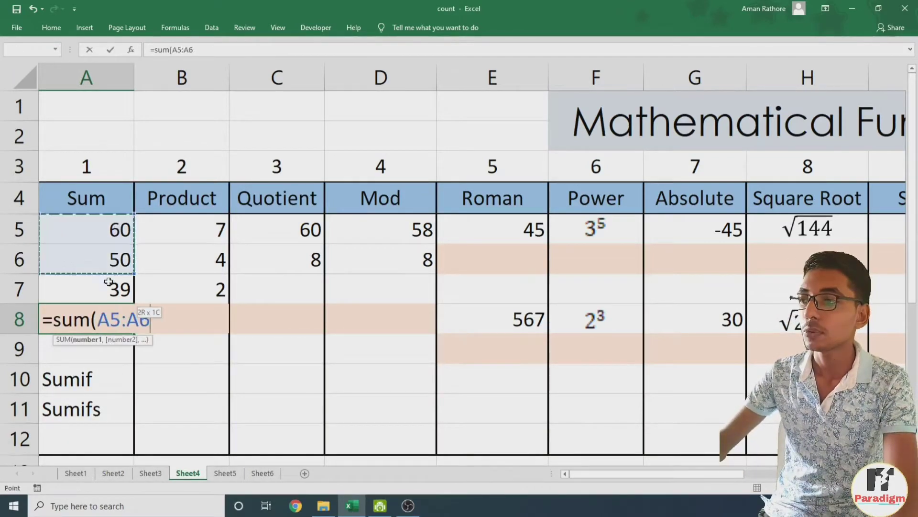
click(98, 233)
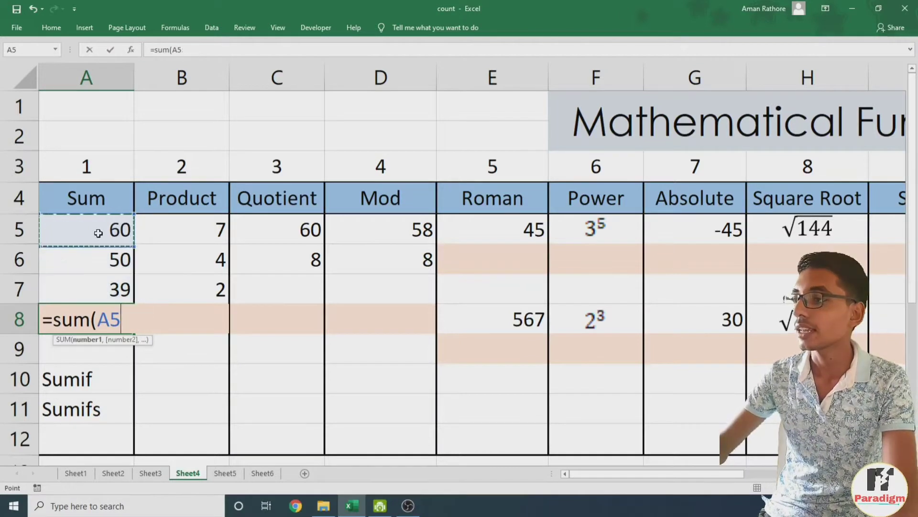
text(,)
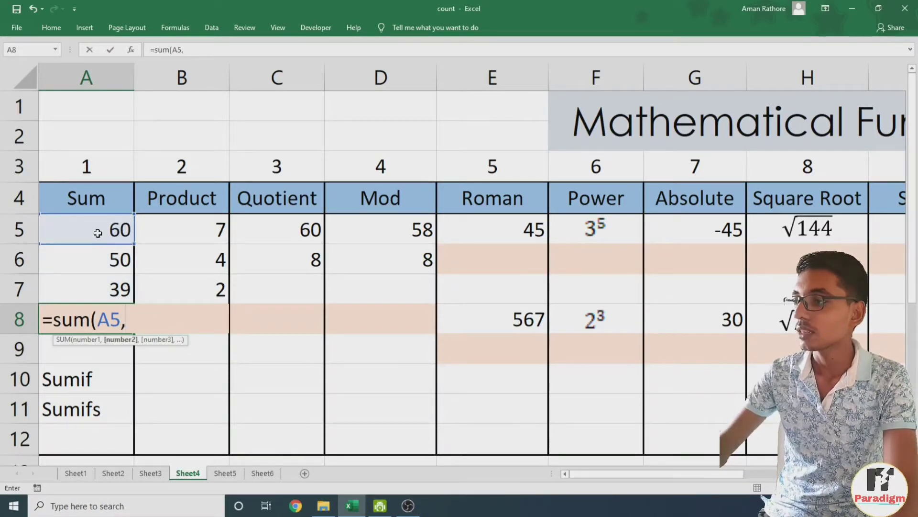
click(98, 260)
text(,)
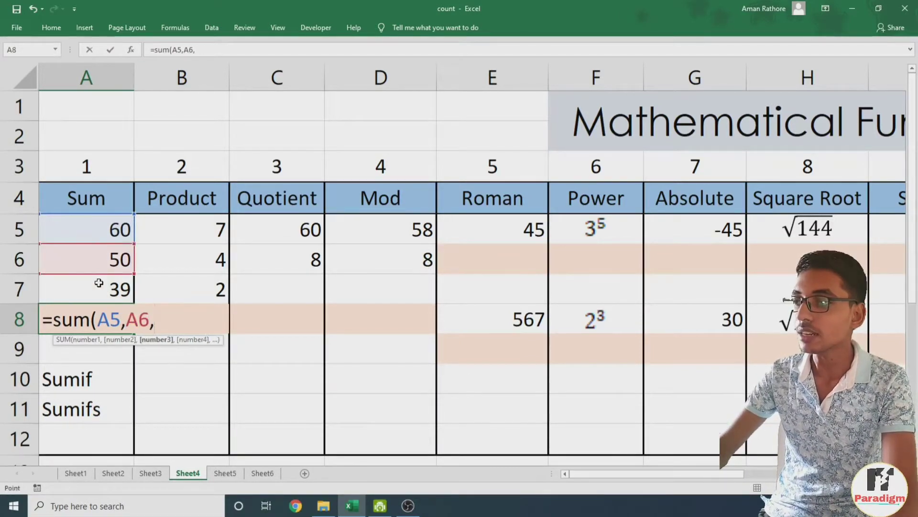
click(99, 283)
text())
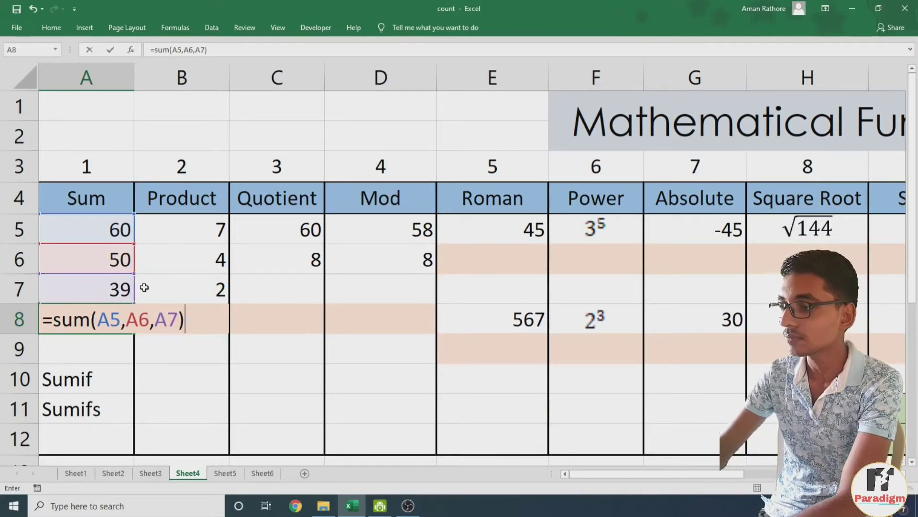
key(Return)
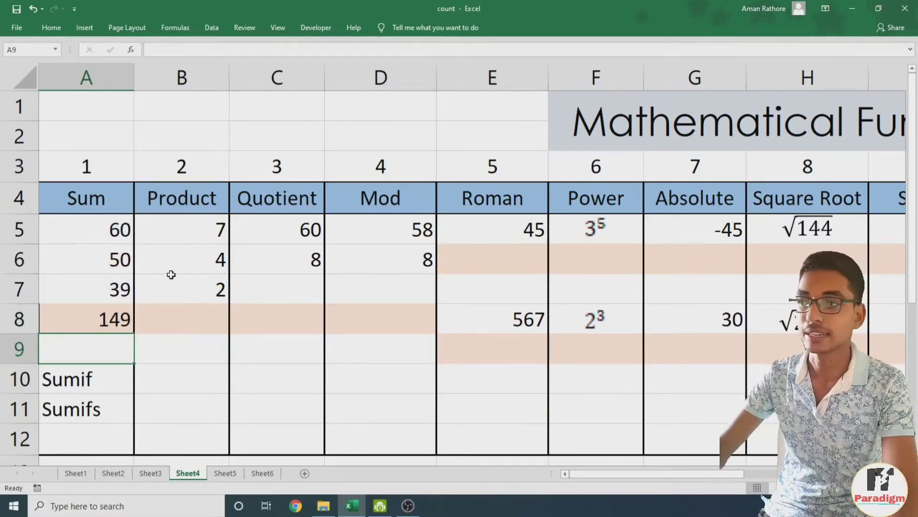
Step: Change A7 from 39 to 40 so the sum in A8 reads 150
click(121, 290)
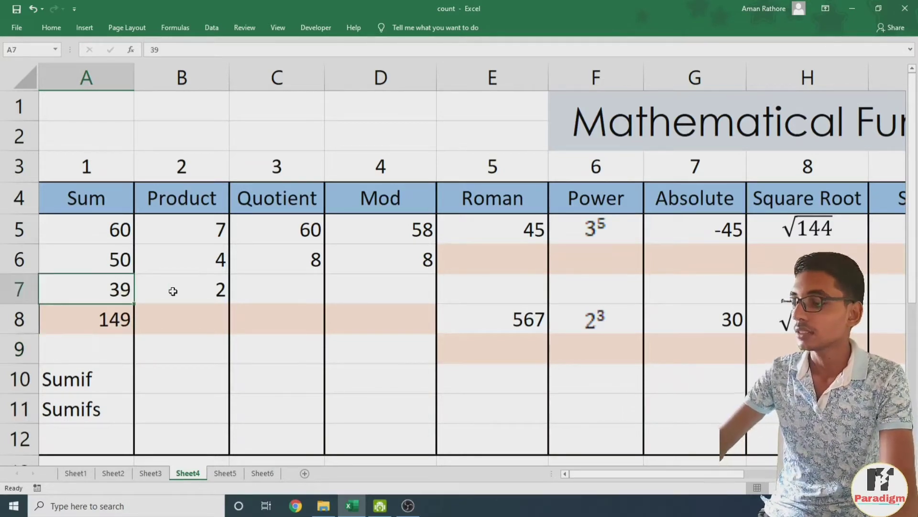
text(40)
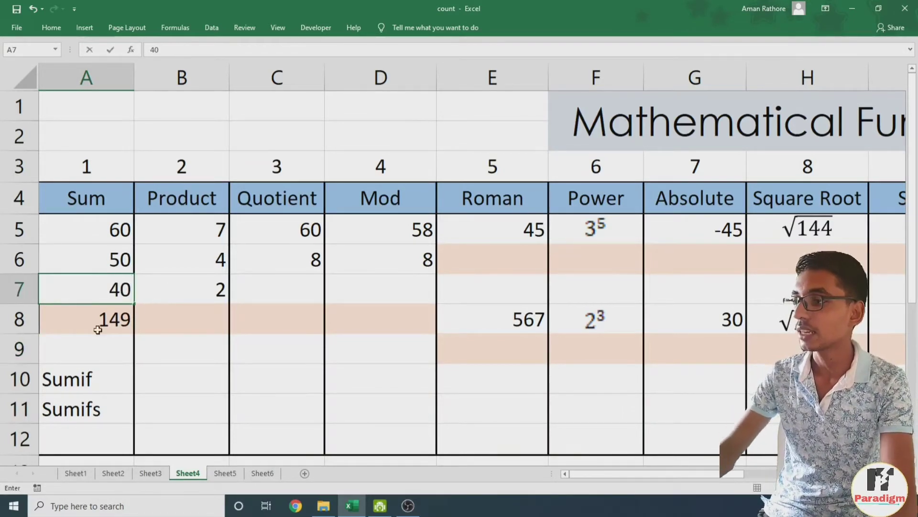
click(110, 325)
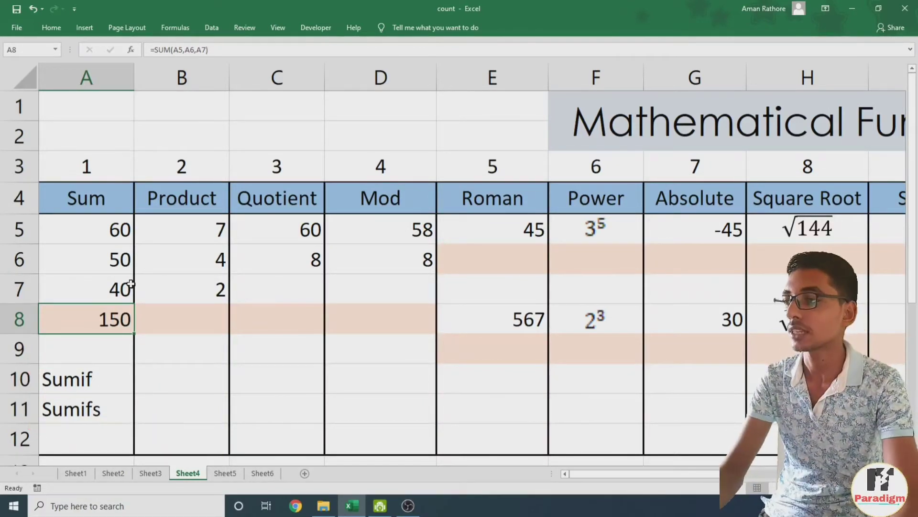
click(190, 314)
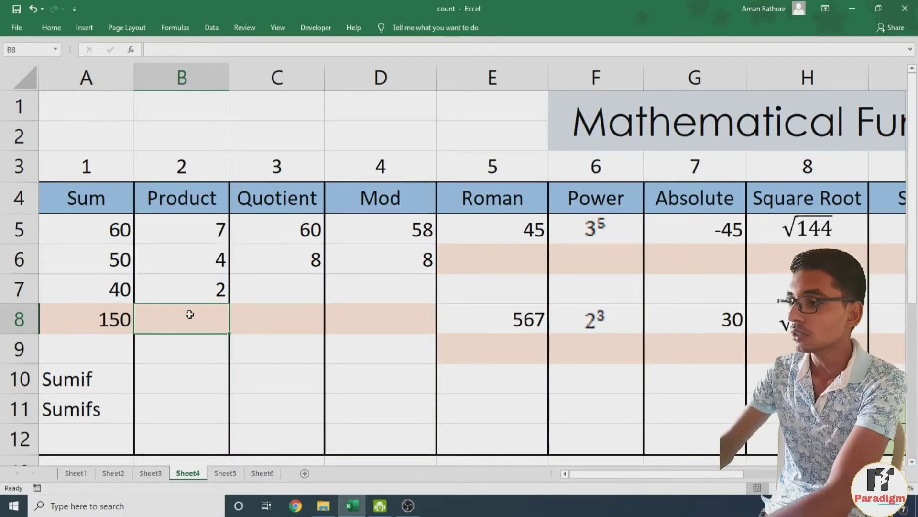
Step: Enter =PRODUCT(B5:B7) in B8, multiplying 7, 4 and 2 to get 56
text(=prod)
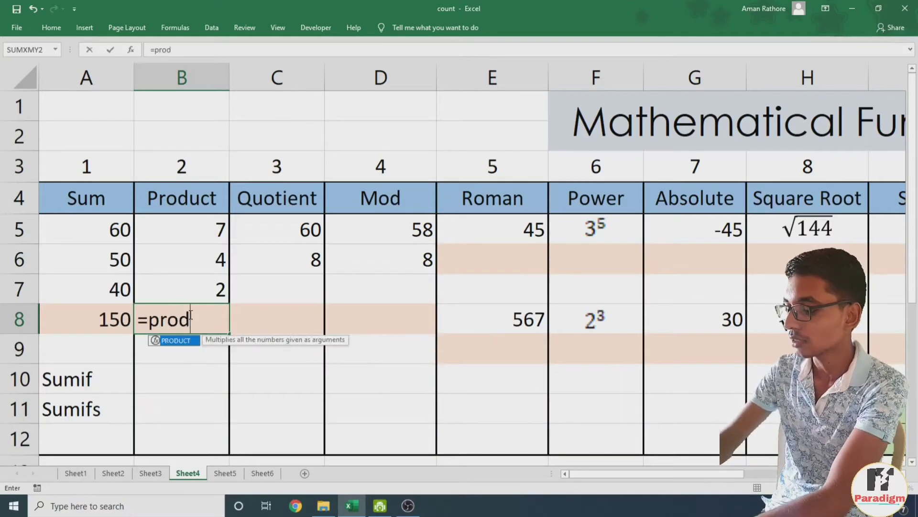
text(uct()
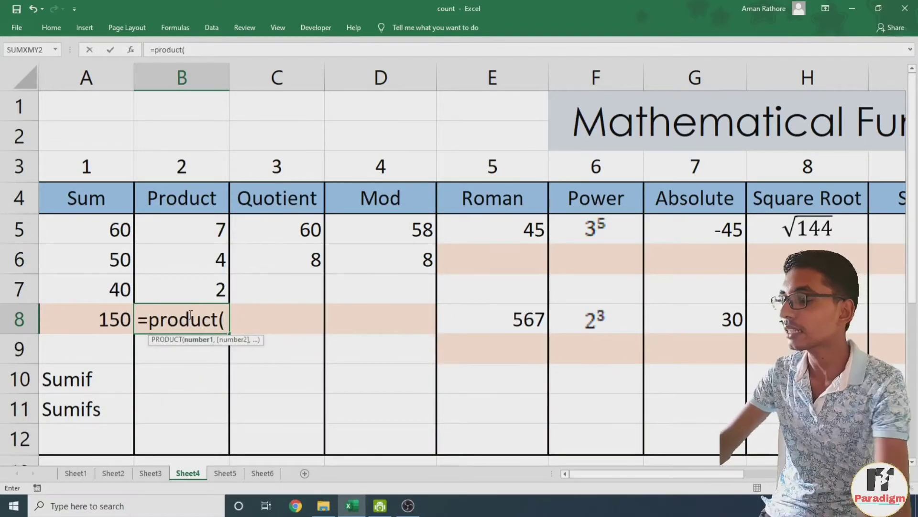
drag(172, 222, 172, 280)
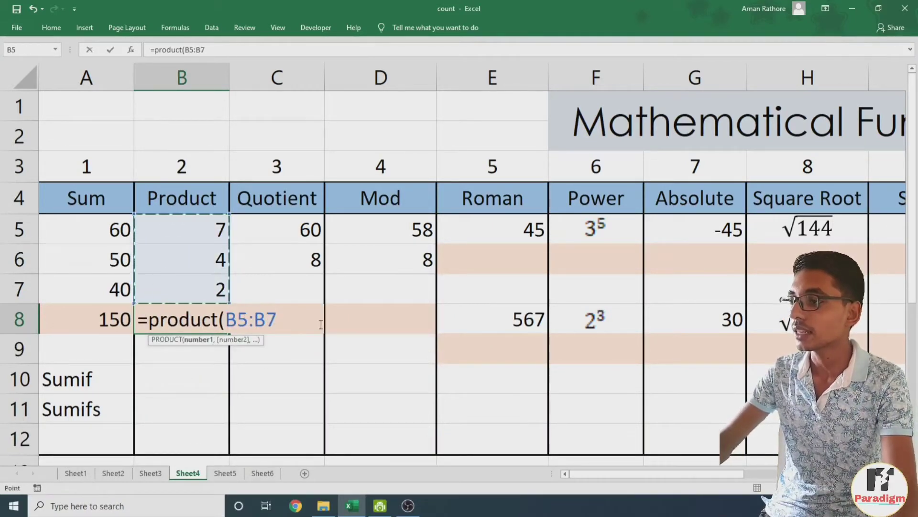
text())
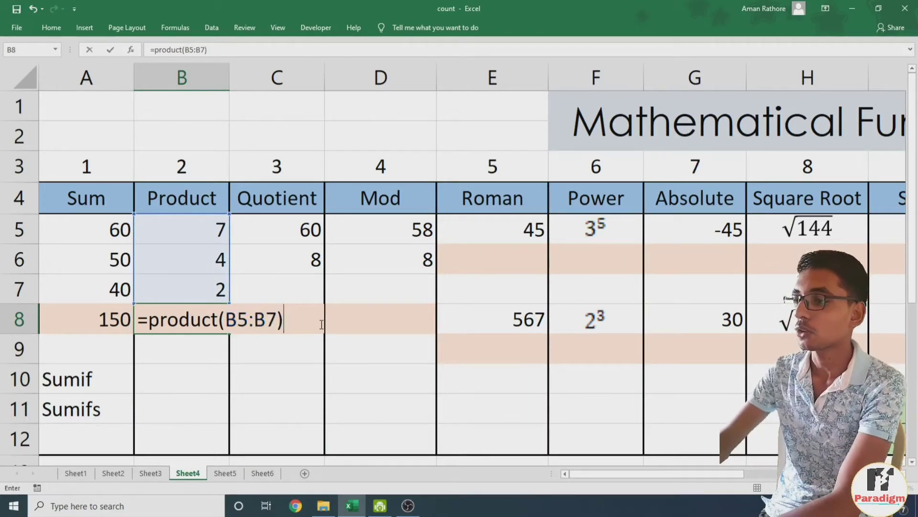
key(Return)
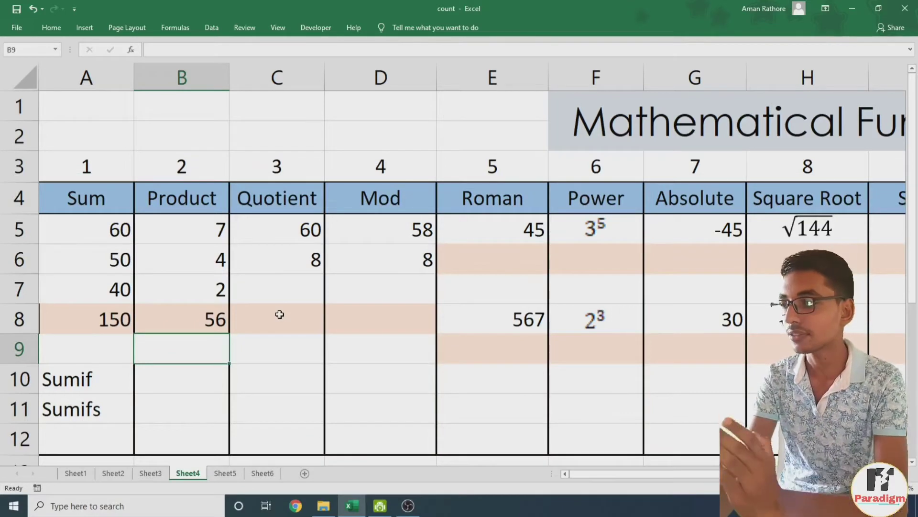
click(280, 314)
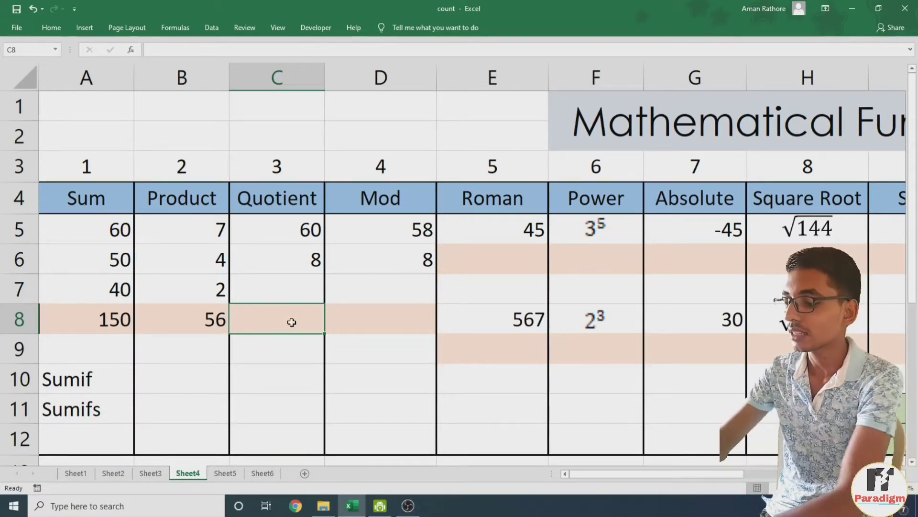
Step: Enter =QUOTIENT(C5,C6) in C8, giving 7 as the integer result of 60 divided by 8
text(=)
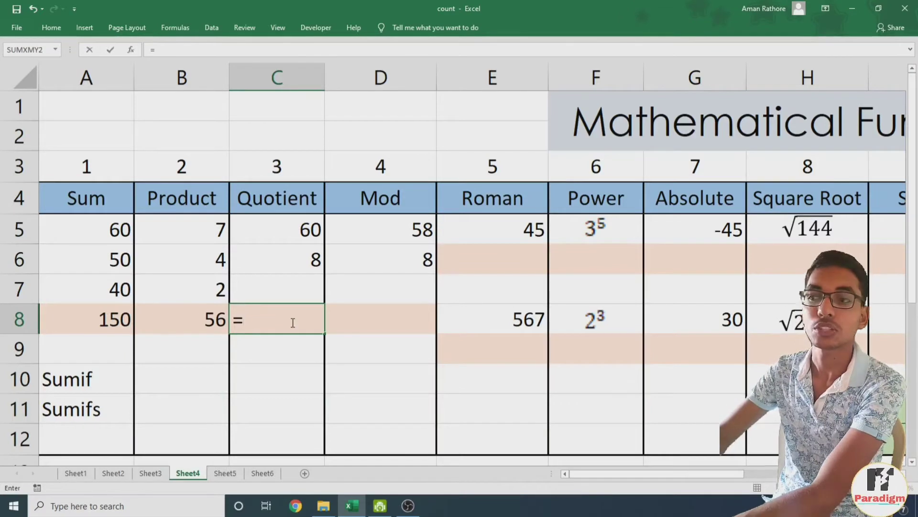
text(qu)
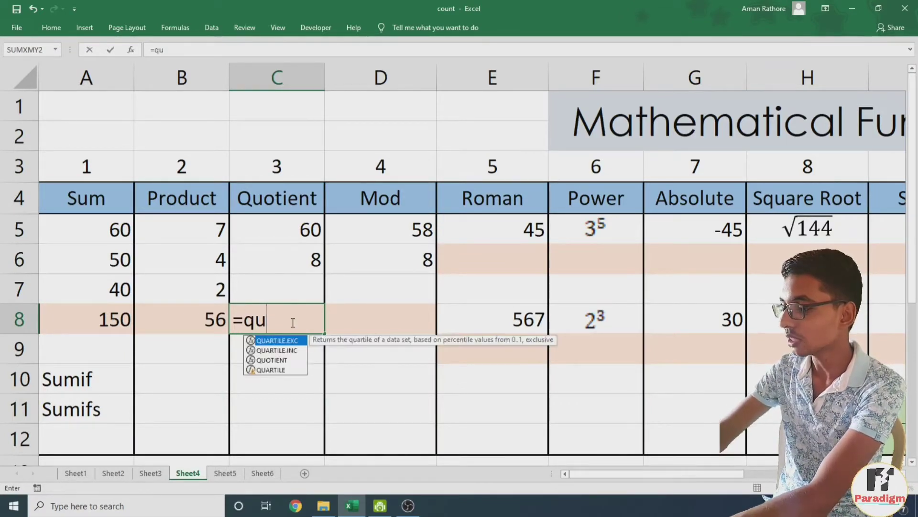
text(otie)
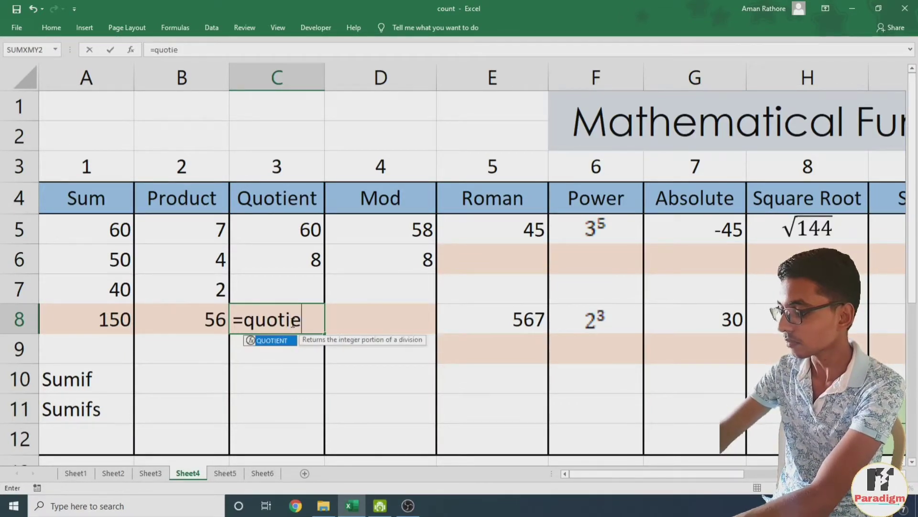
text(nt()
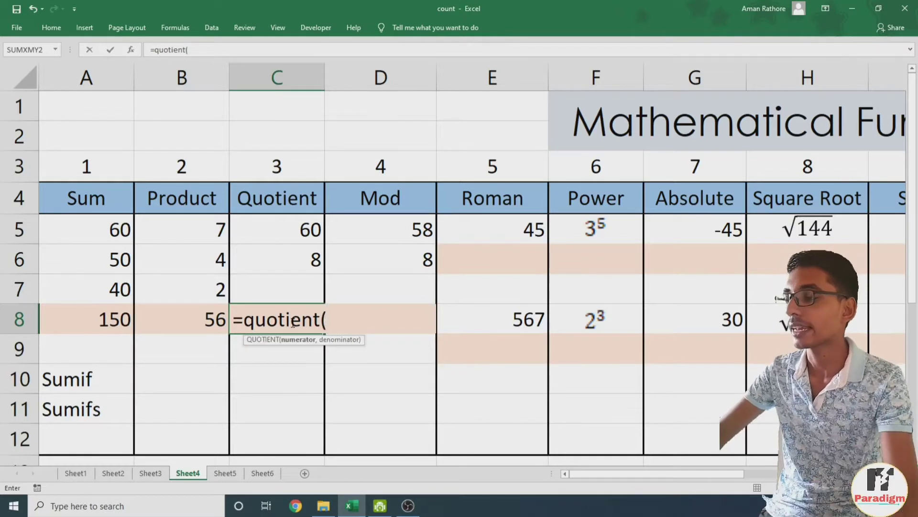
click(300, 234)
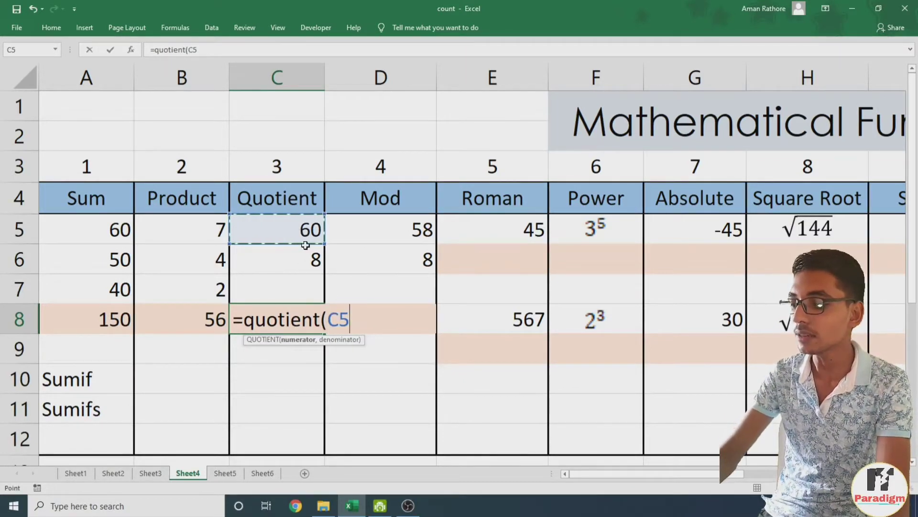
text(,)
click(304, 261)
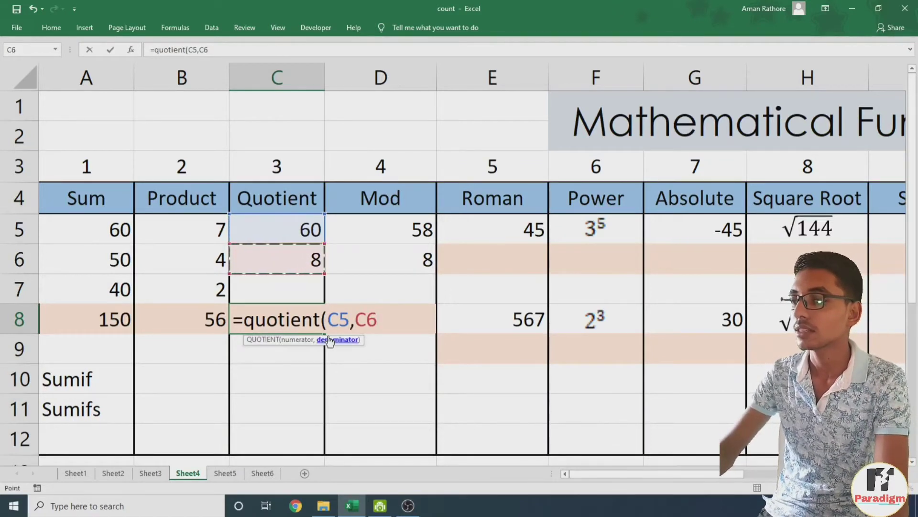
key(Return)
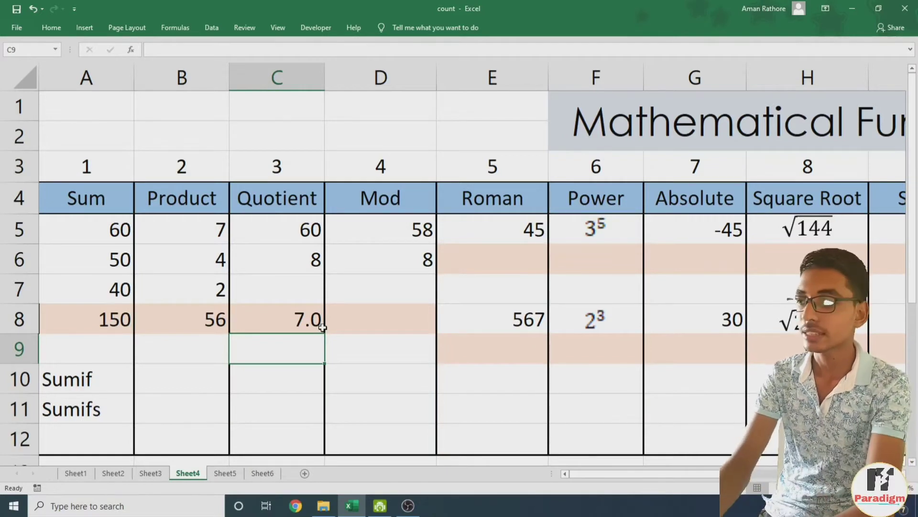
click(297, 372)
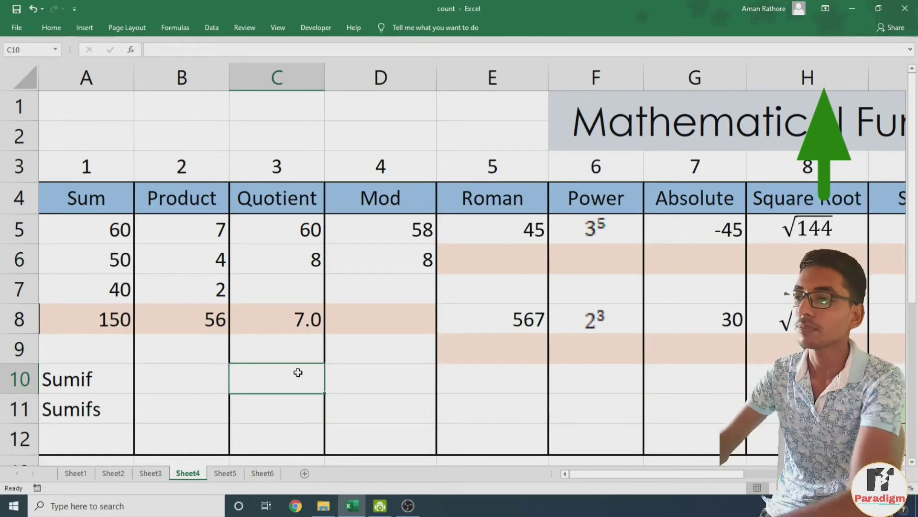
Step: Enter =C5/C6 in C10 to show the full decimal result 7.5
text(=)
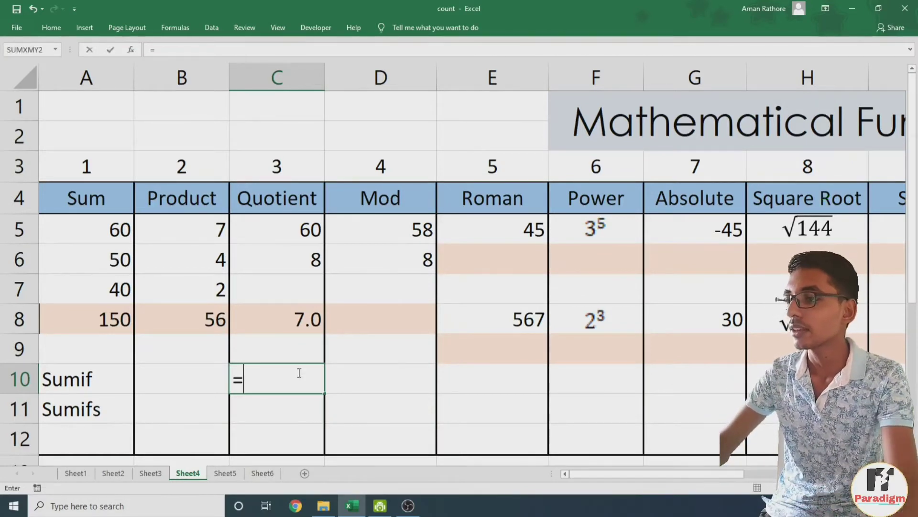
click(295, 231)
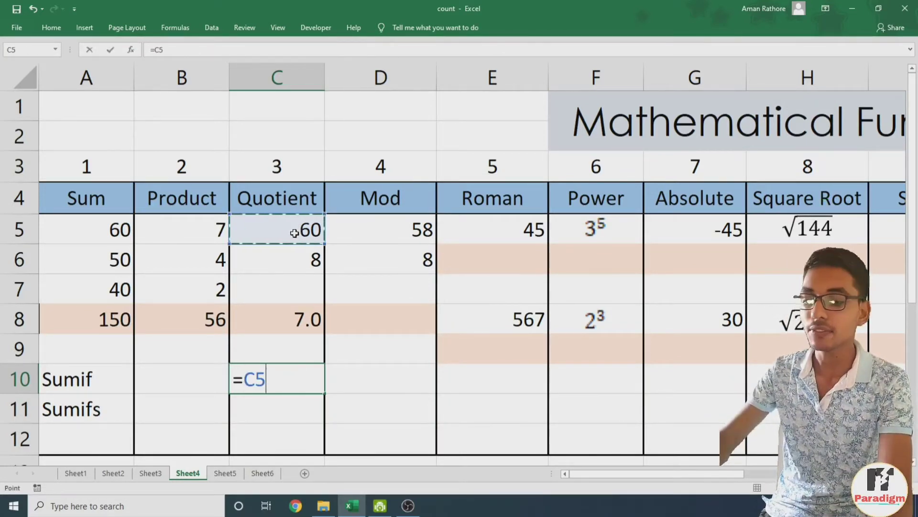
text(/)
click(284, 267)
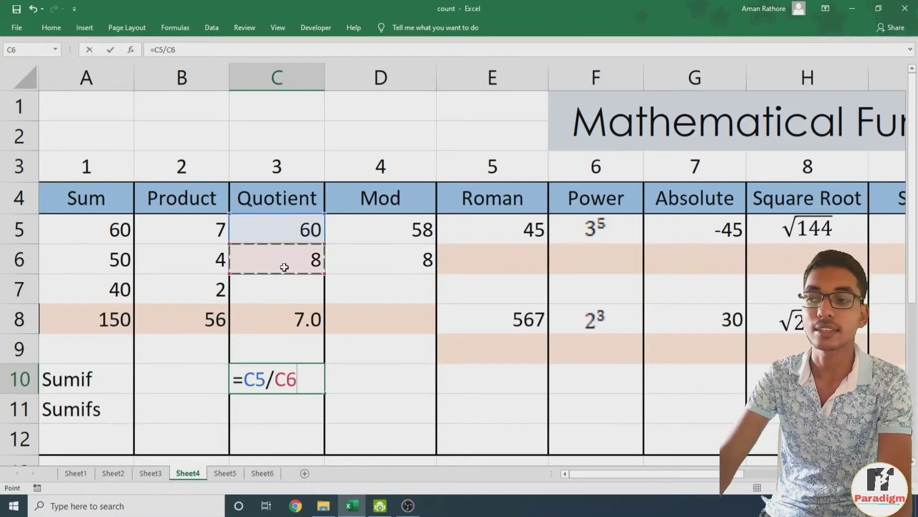
key(Return)
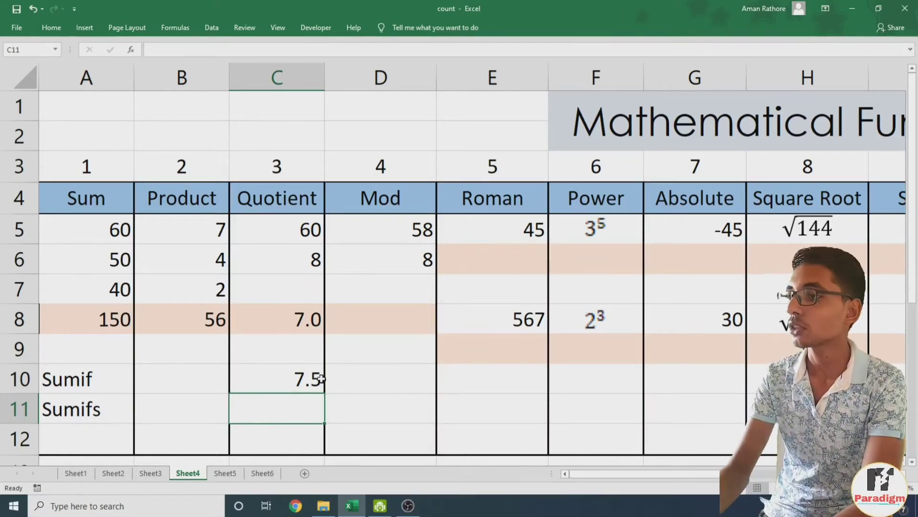
click(393, 213)
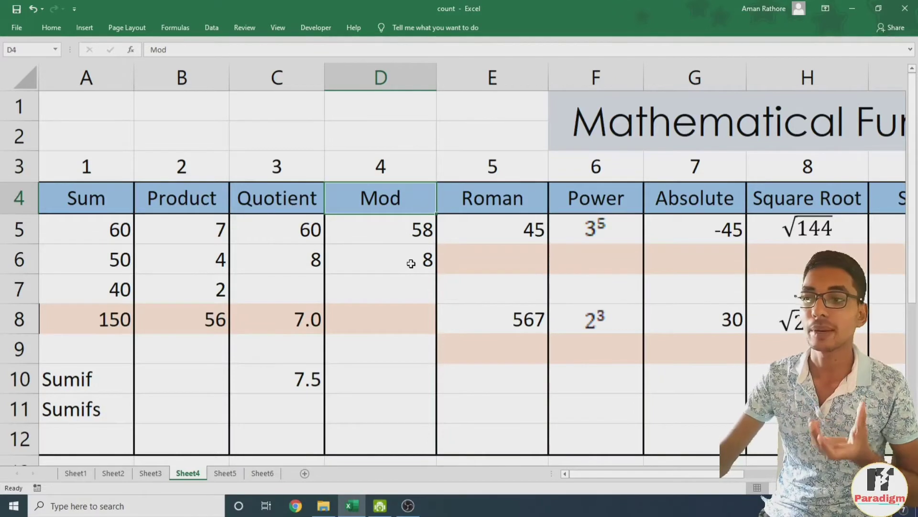
Step: Enter =MOD(D5,D6) in D8, giving the remainder 2 of 58 divided by 8
click(388, 318)
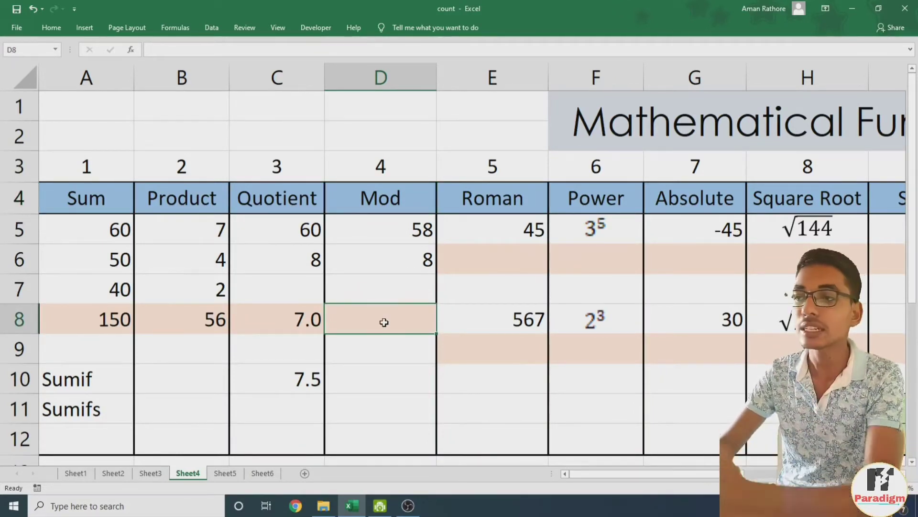
text(=)
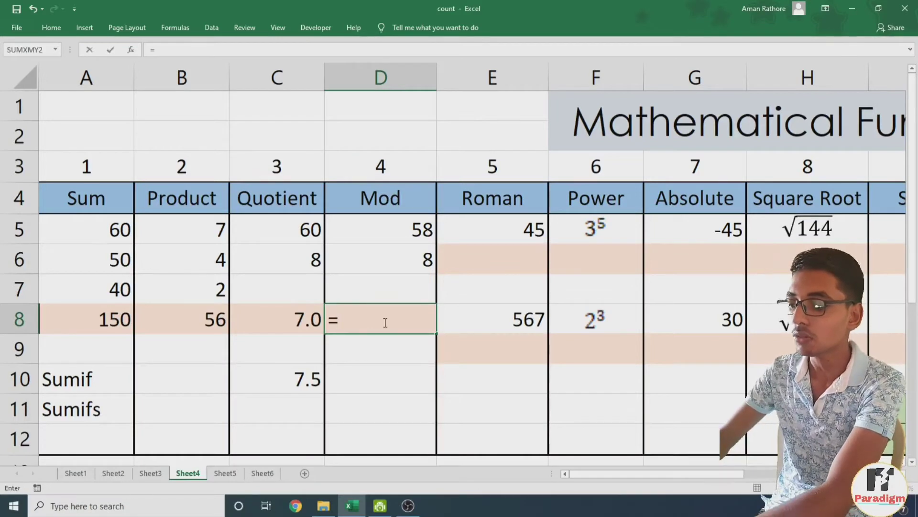
text(mod)
key(BackSpace)
text(od)
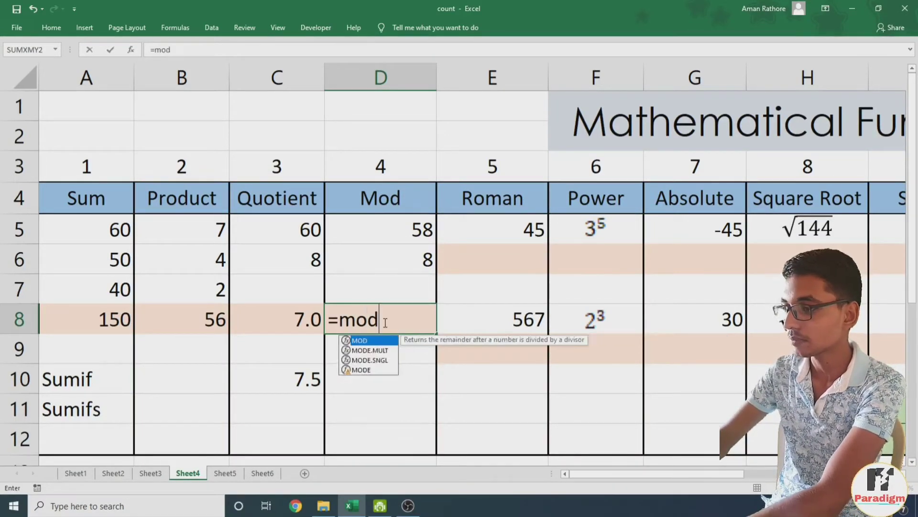
text(()
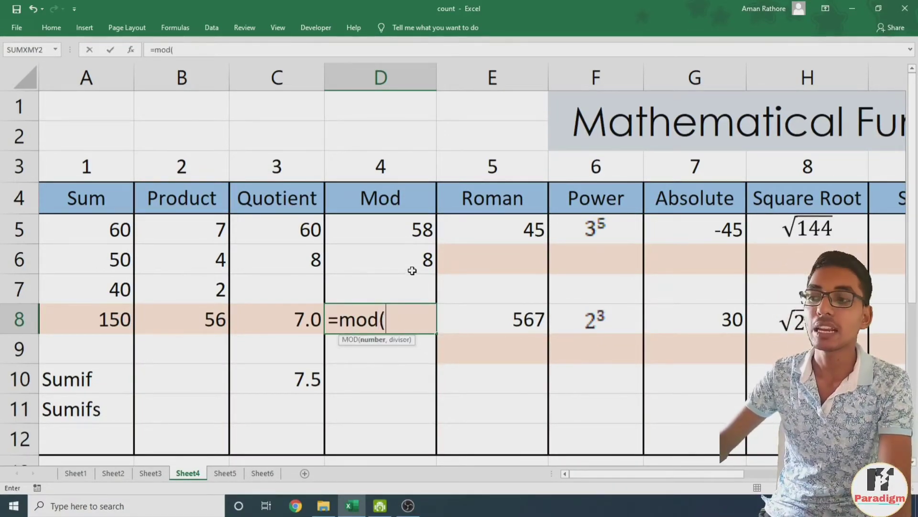
click(410, 228)
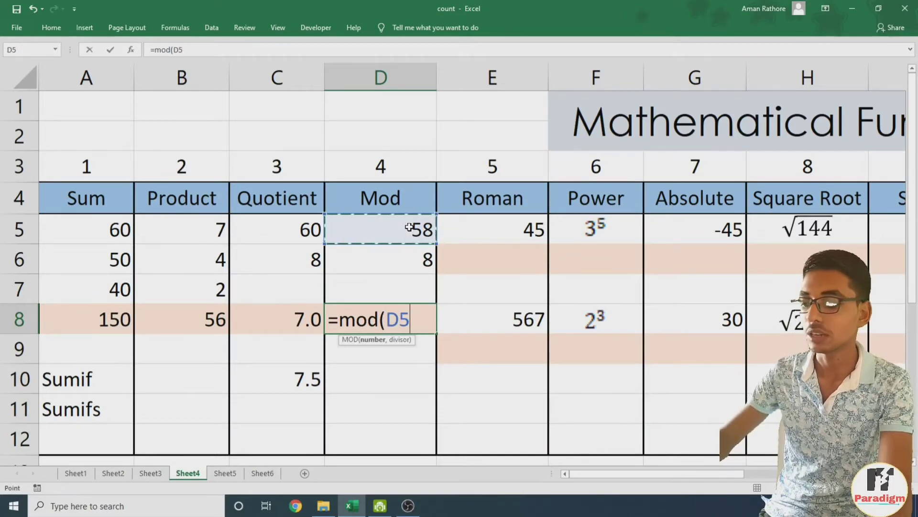
text(,)
click(418, 263)
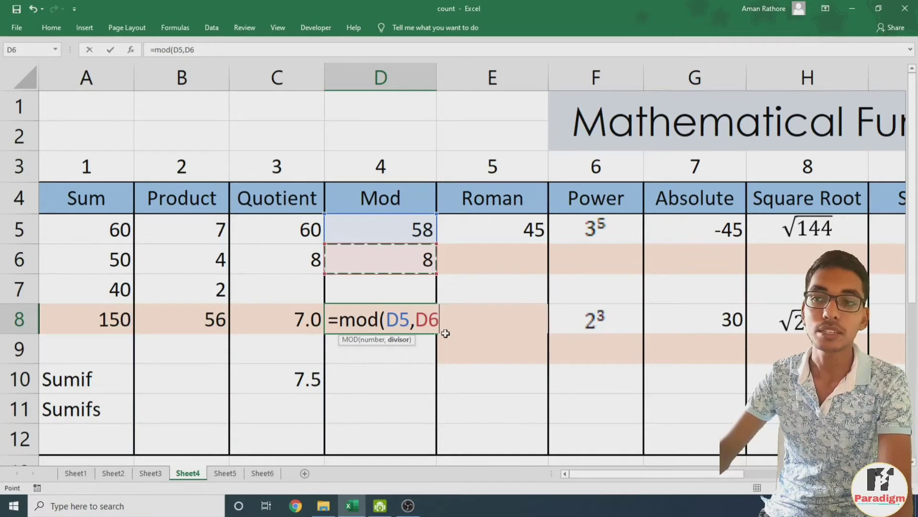
text())
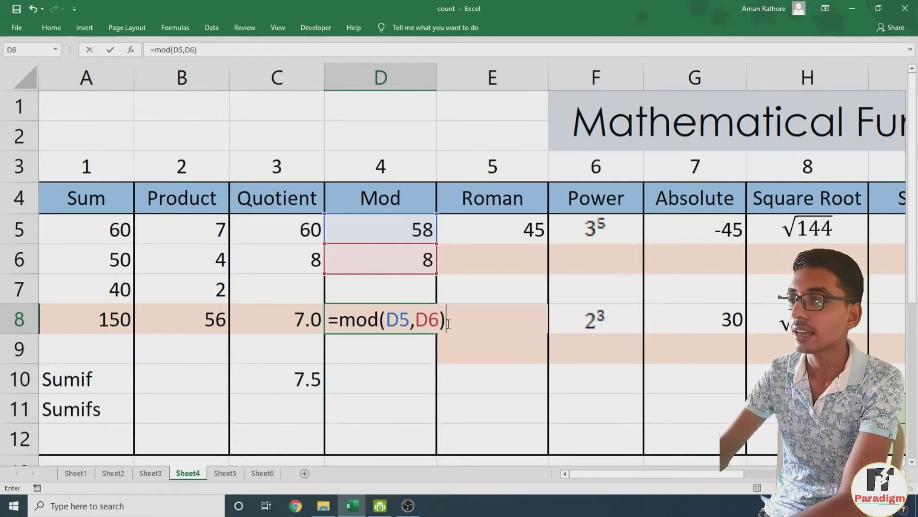
key(Return)
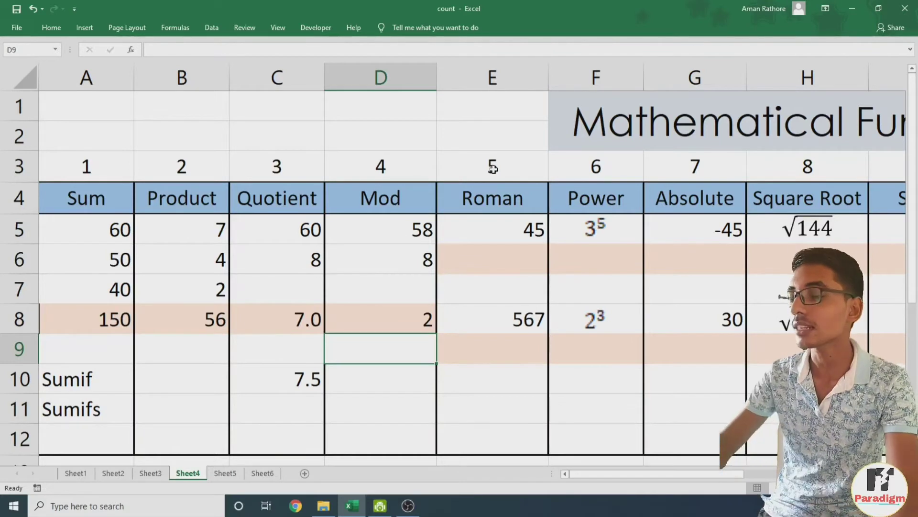
Step: Enter =ROMAN(E5) in E6, correcting the stray E50 reference, so 45 shows as XLV
click(485, 259)
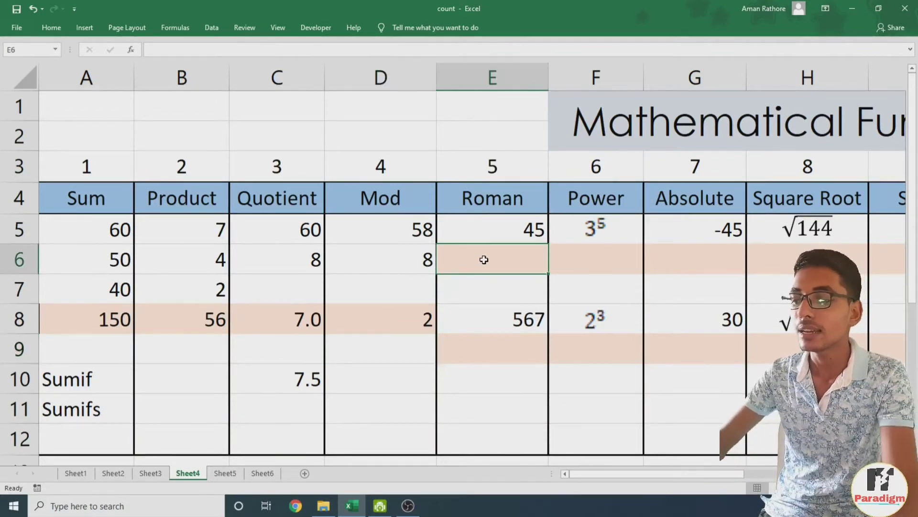
text(=ro)
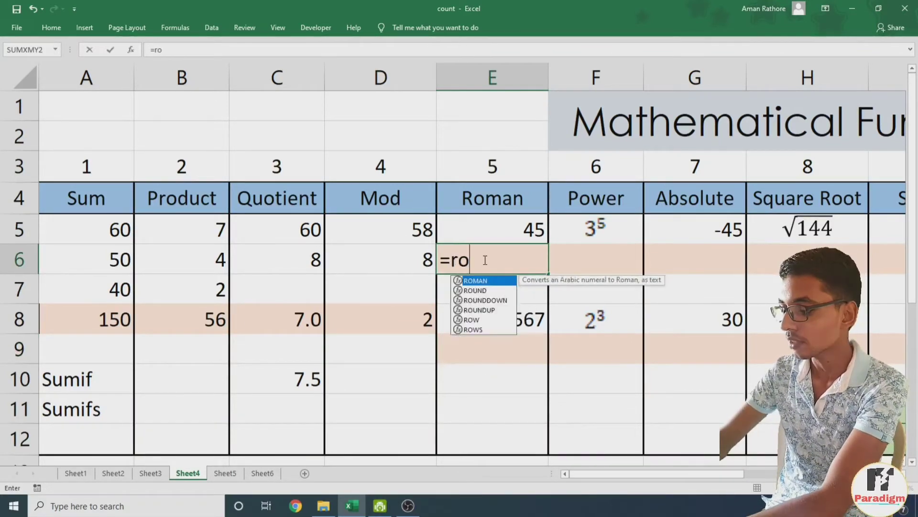
text(man()
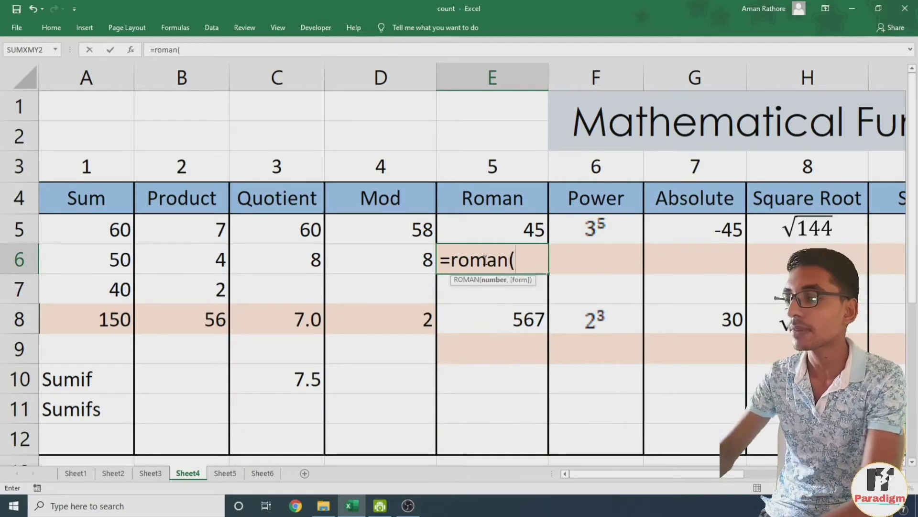
click(534, 223)
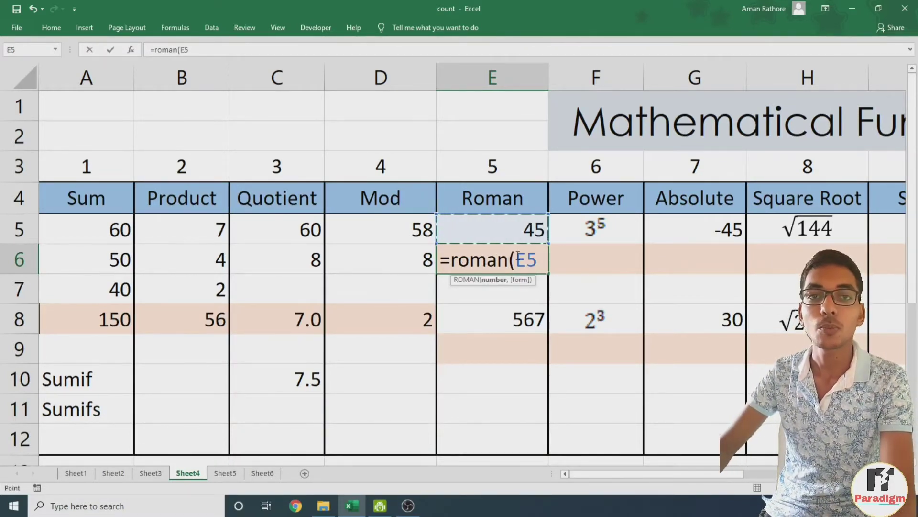
text())
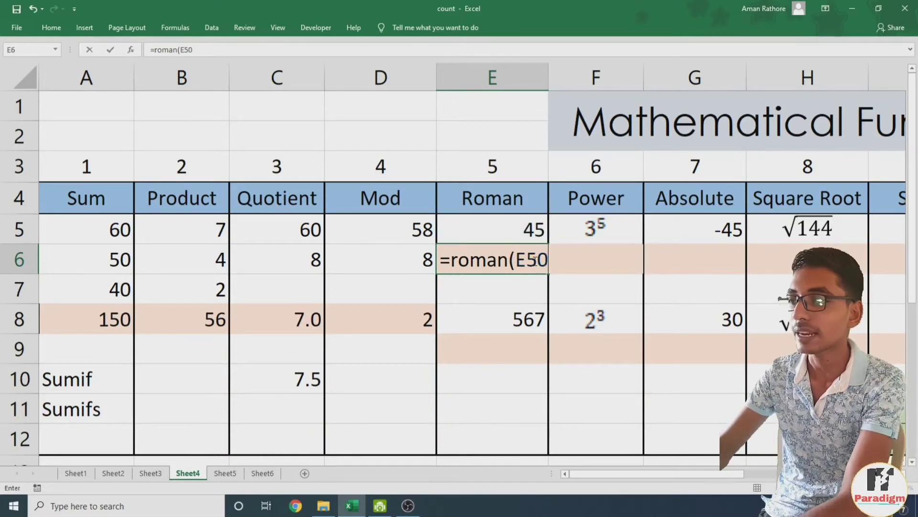
key(Return)
double_click(534, 261)
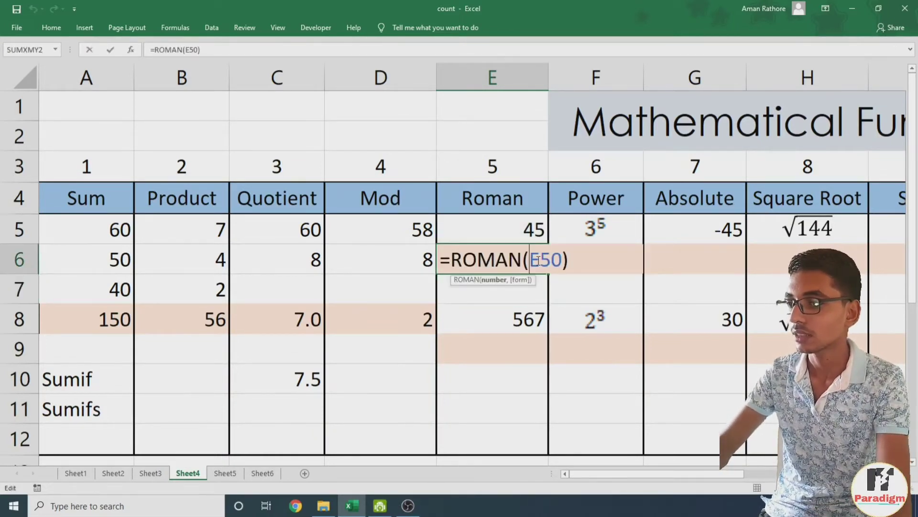
click(561, 261)
key(BackSpace)
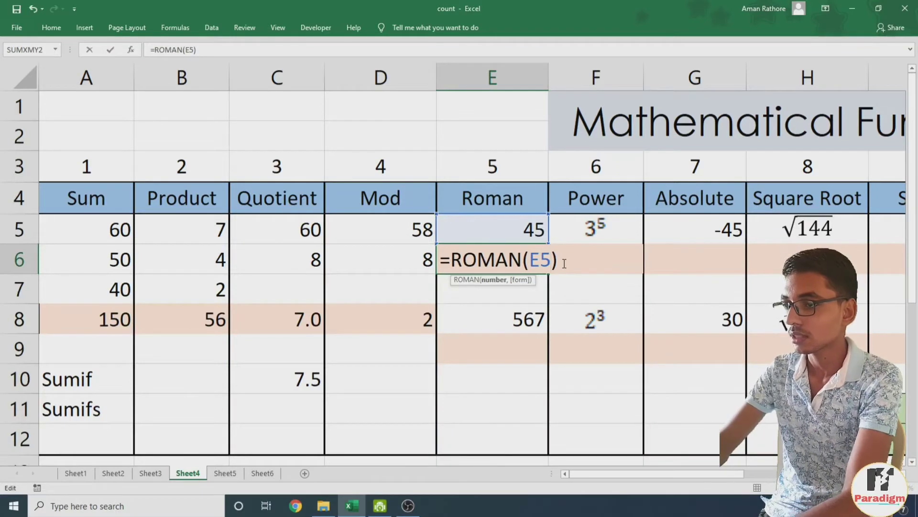
key(Return)
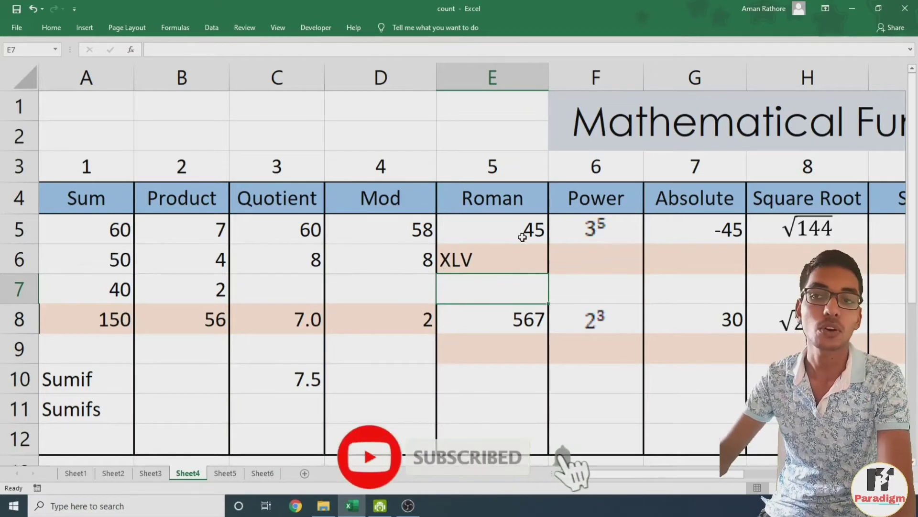
Step: Enter =ROMAN(E8) in E9 to convert 567 into DLXVII
click(506, 344)
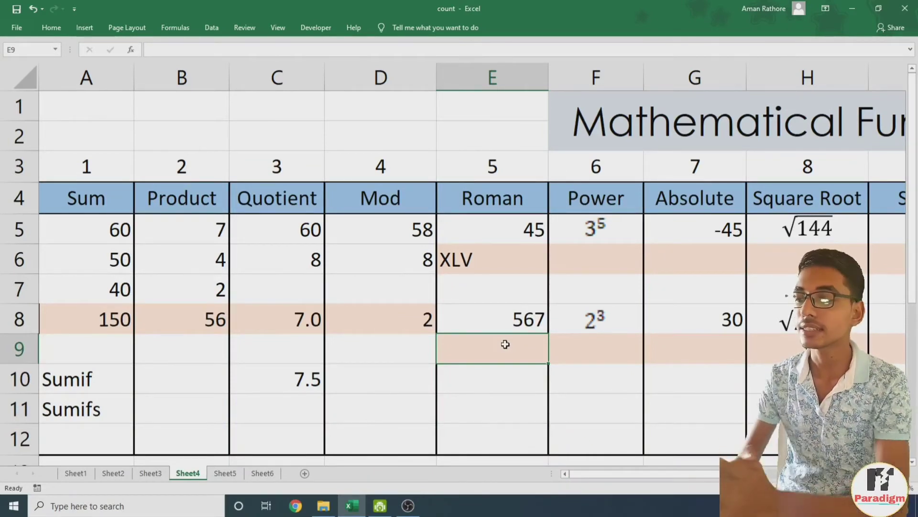
text(=)
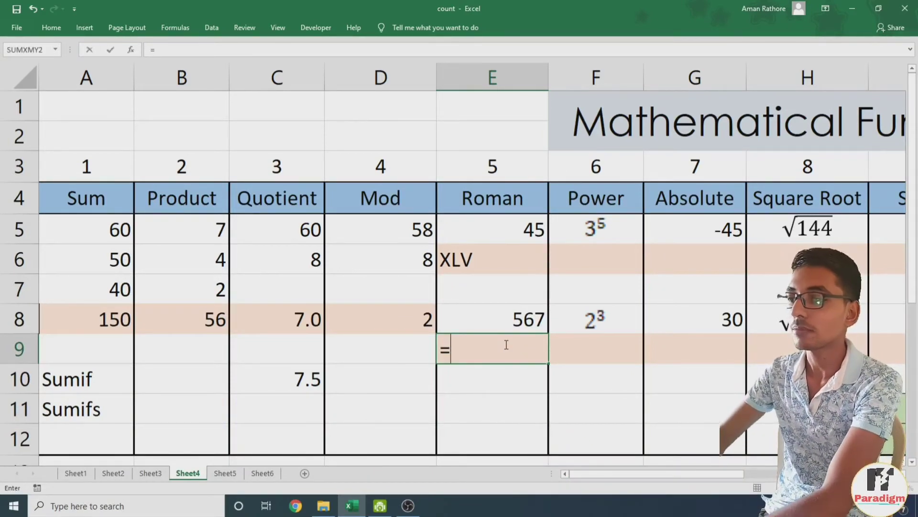
text(roman)
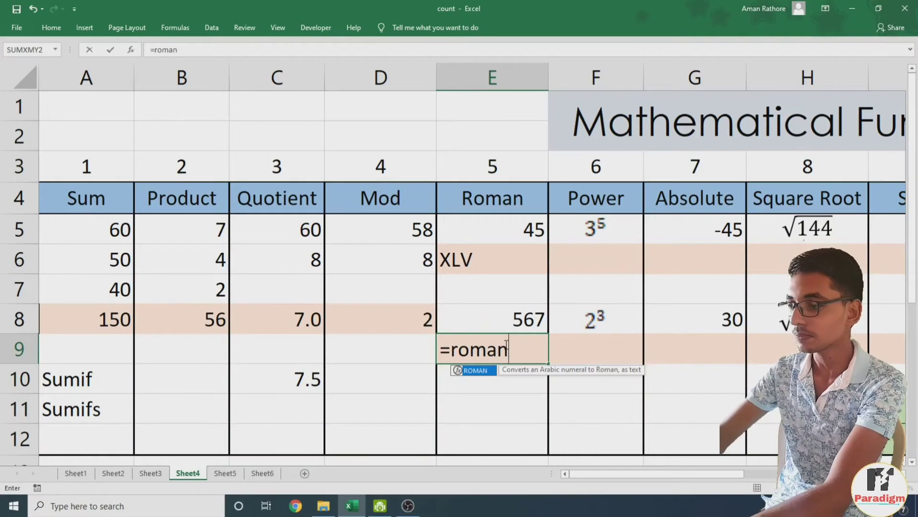
text(()
click(532, 318)
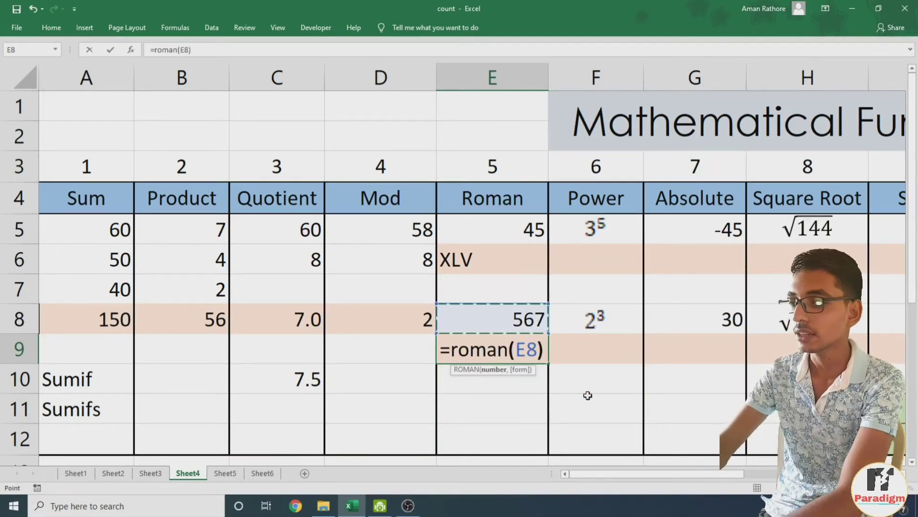
key(Return)
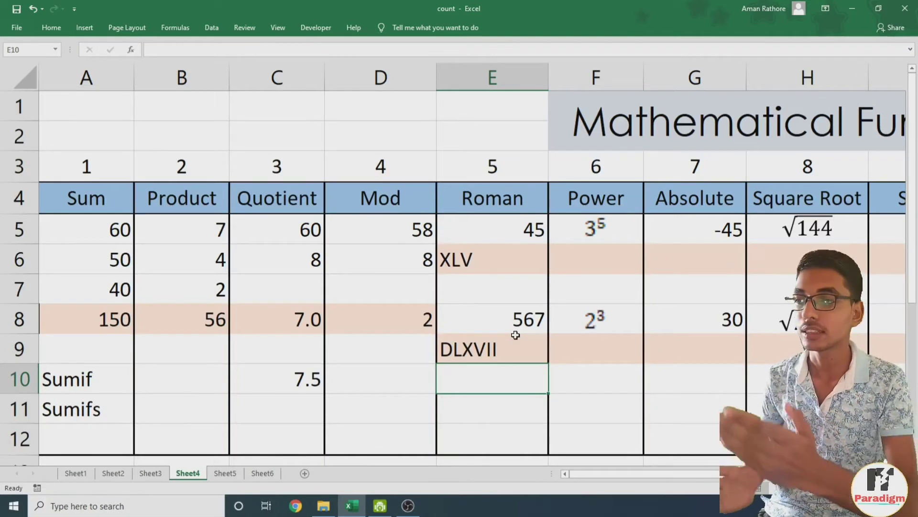
Step: Enter POWER(3,5) in F6 for 243 and =POWER(2,3) in F9 for 8
click(586, 253)
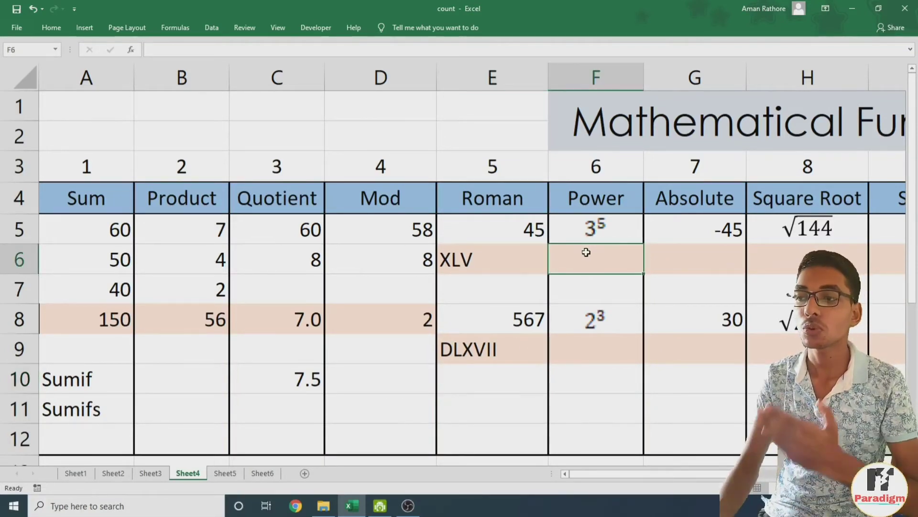
text(=)
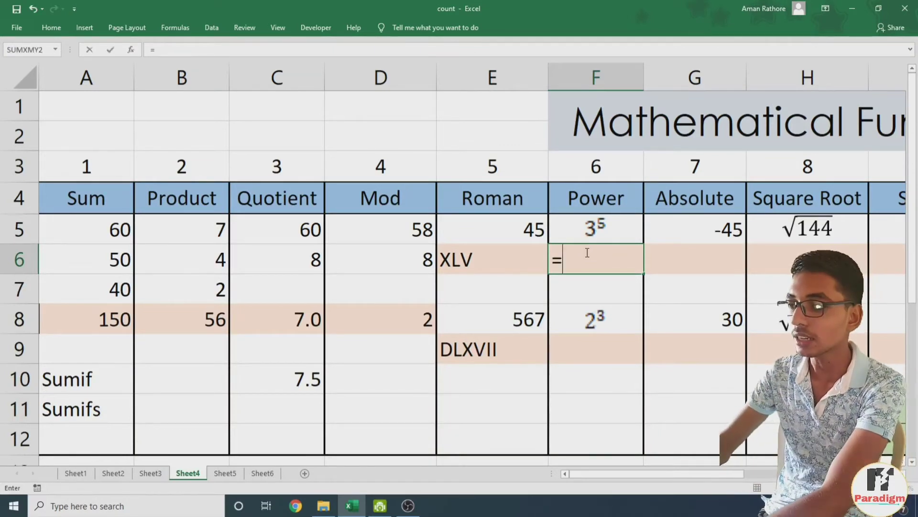
text(power)
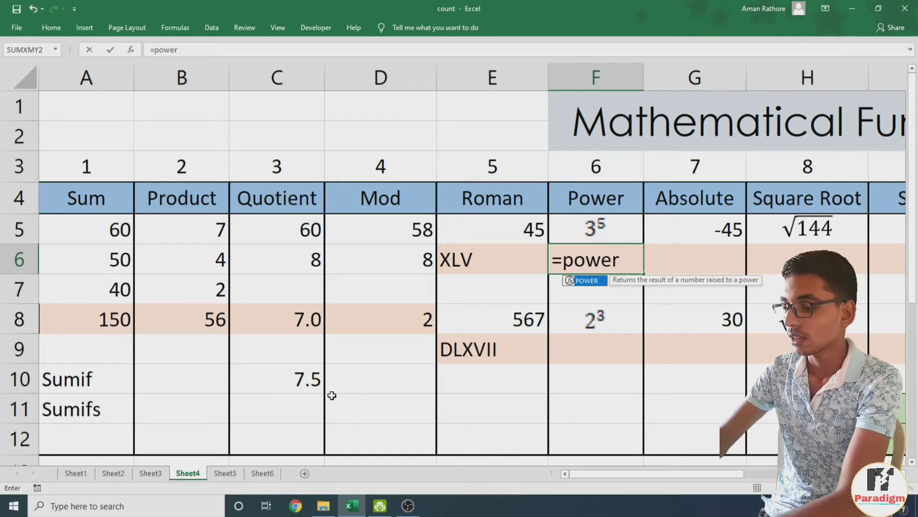
text(()
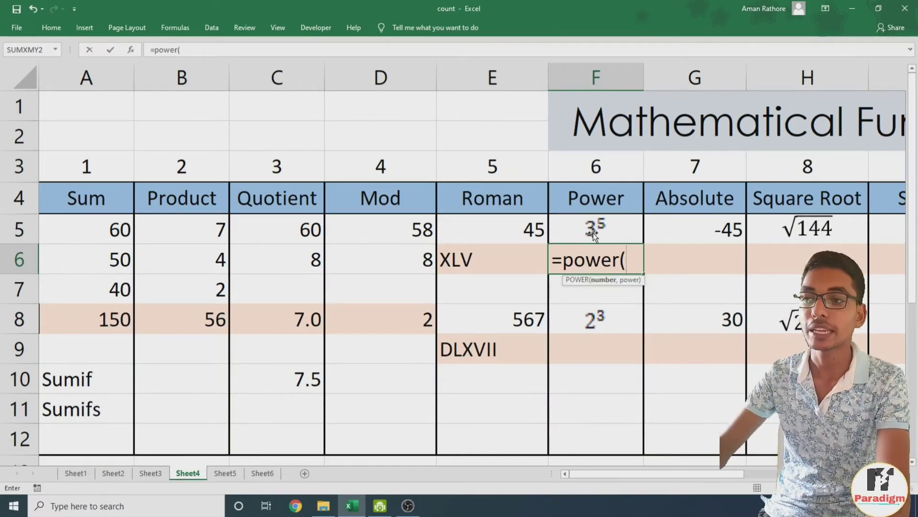
text(3)
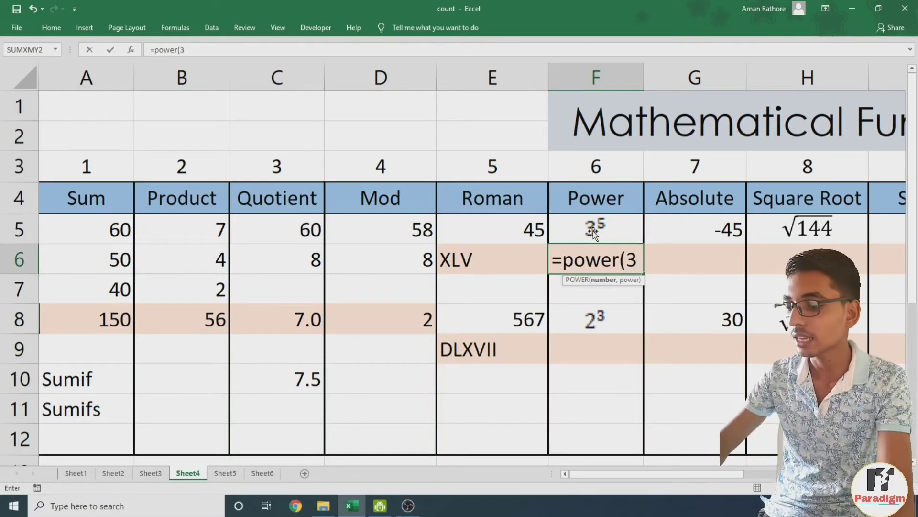
text(,)
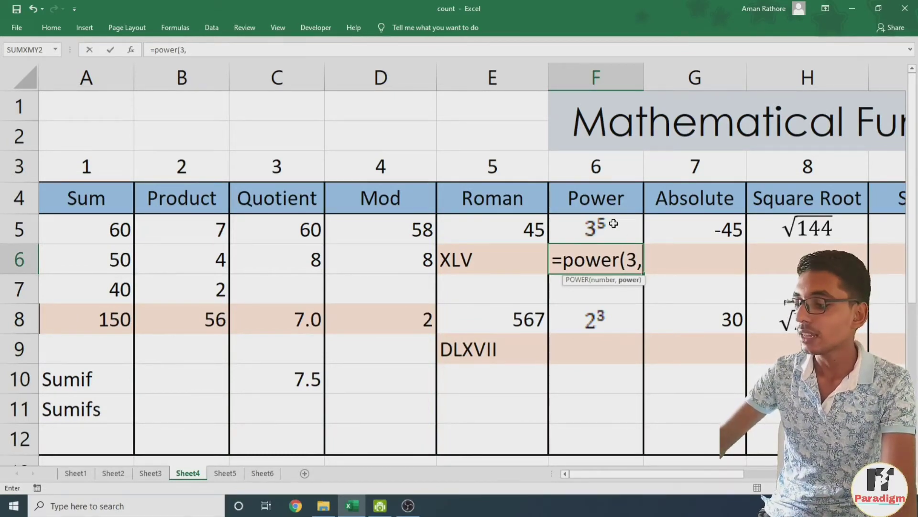
text(5))
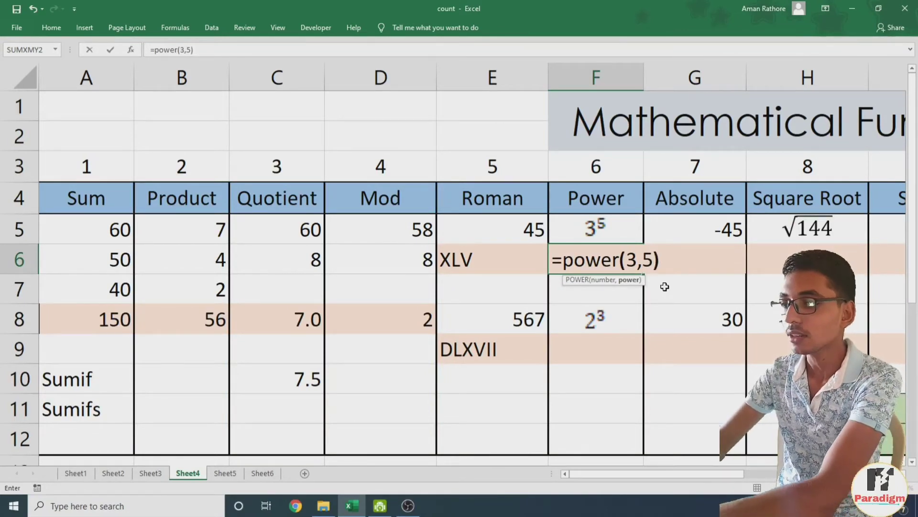
key(Return)
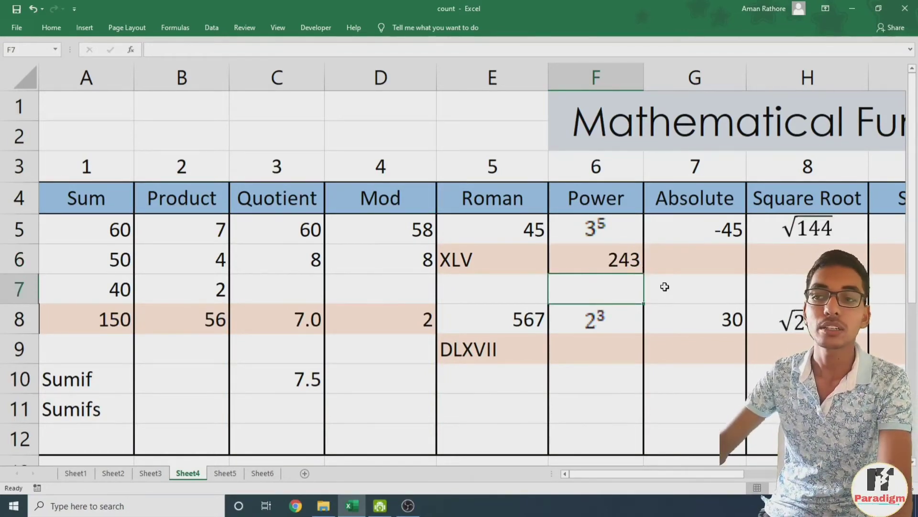
click(619, 341)
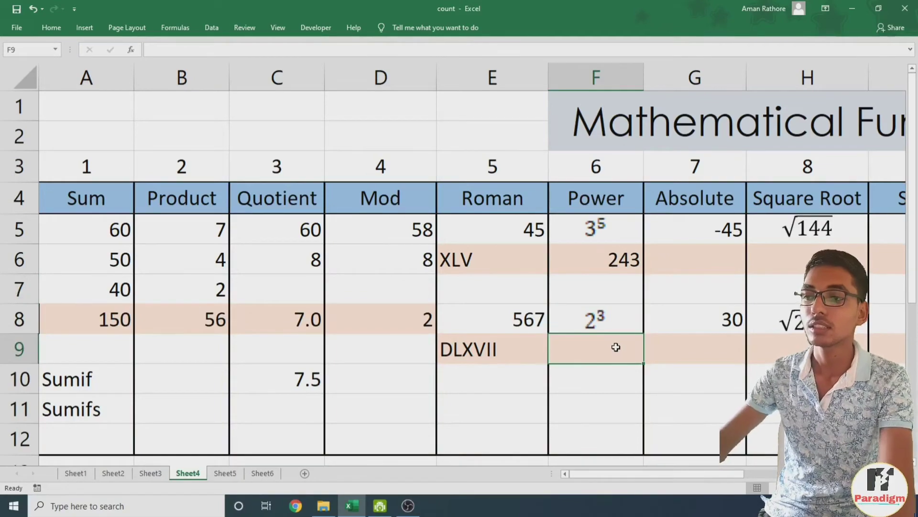
text(=)
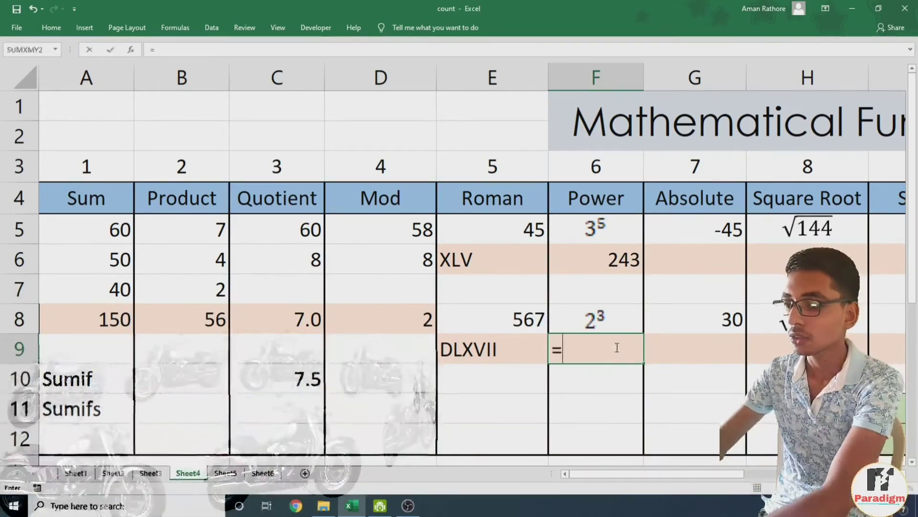
text(power)
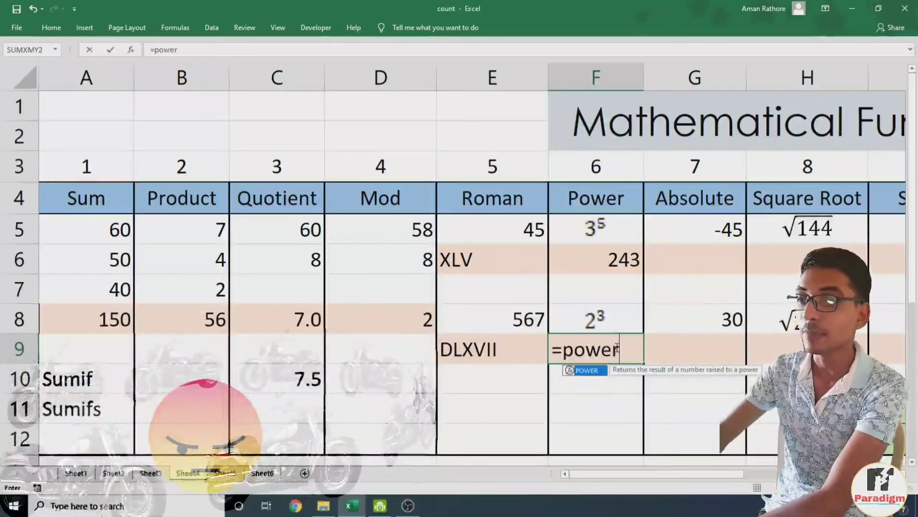
text(()
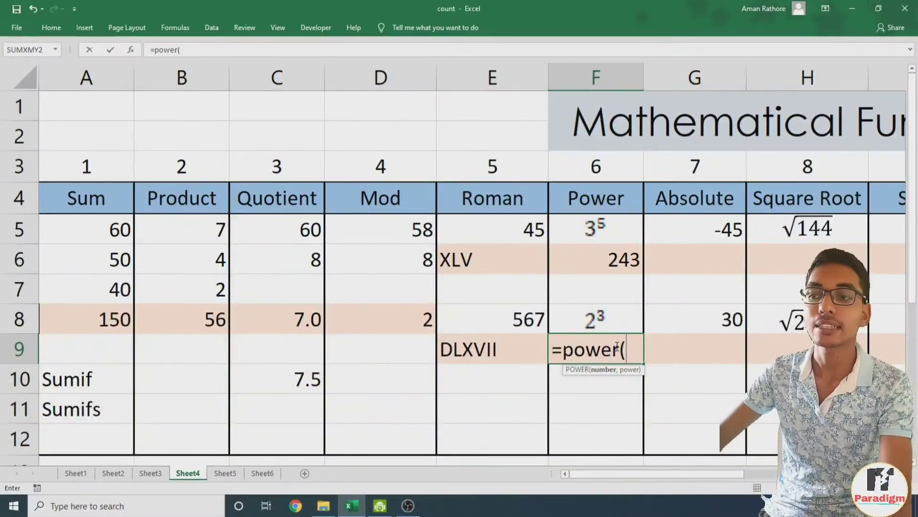
text(2)
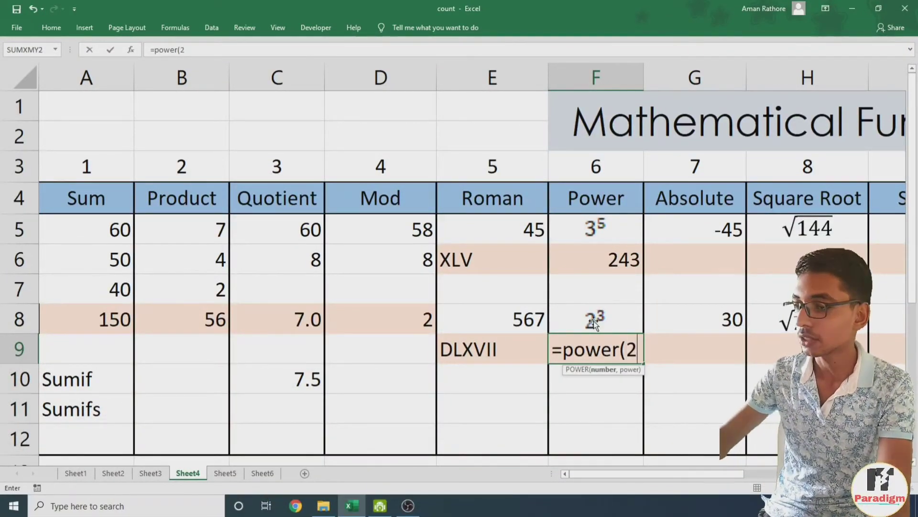
text(,)
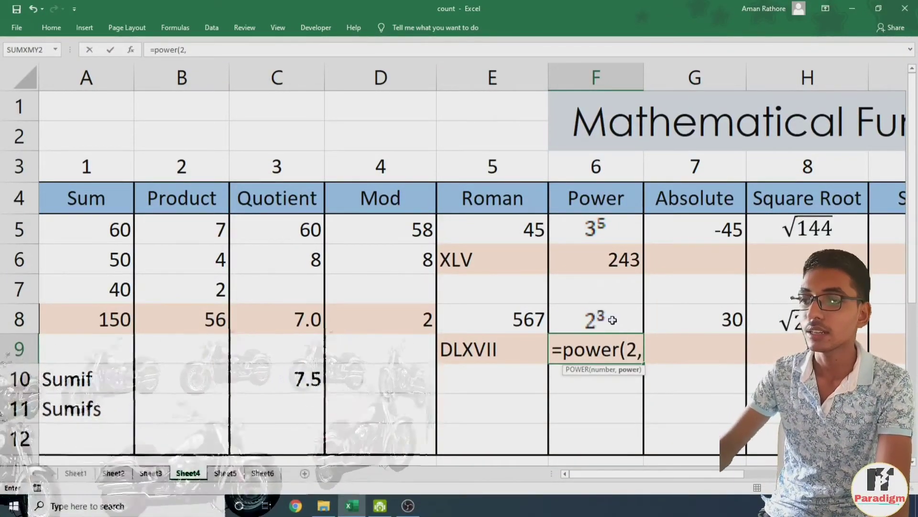
text(3)
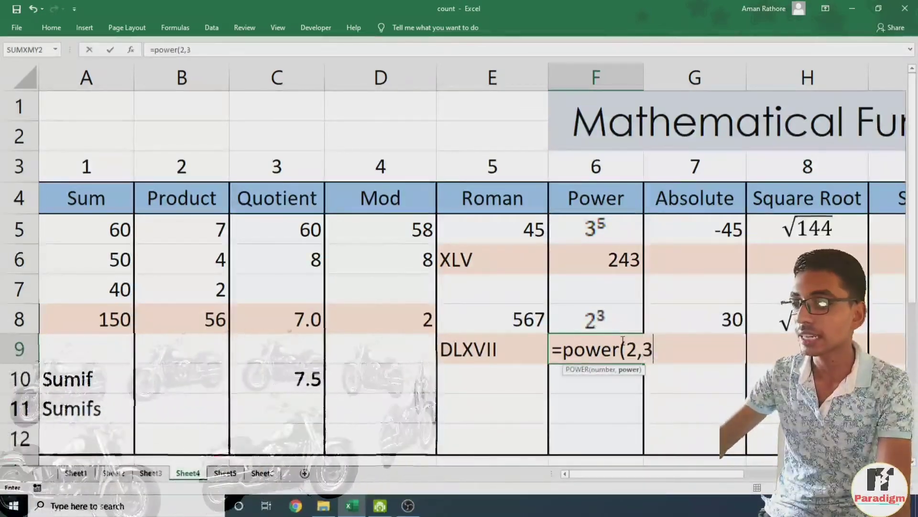
text())
key(Return)
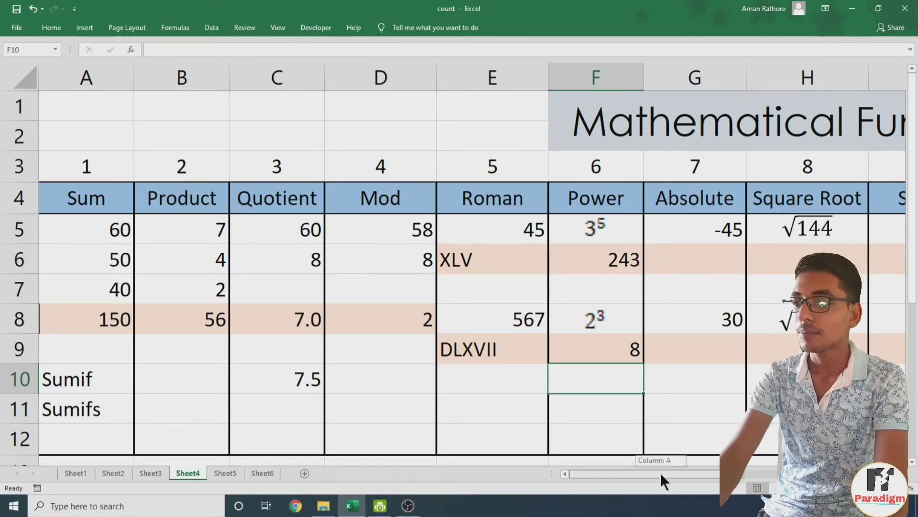
Step: Enter =ABS(G5) in G6, turning -45 into 45
drag(660, 473, 731, 480)
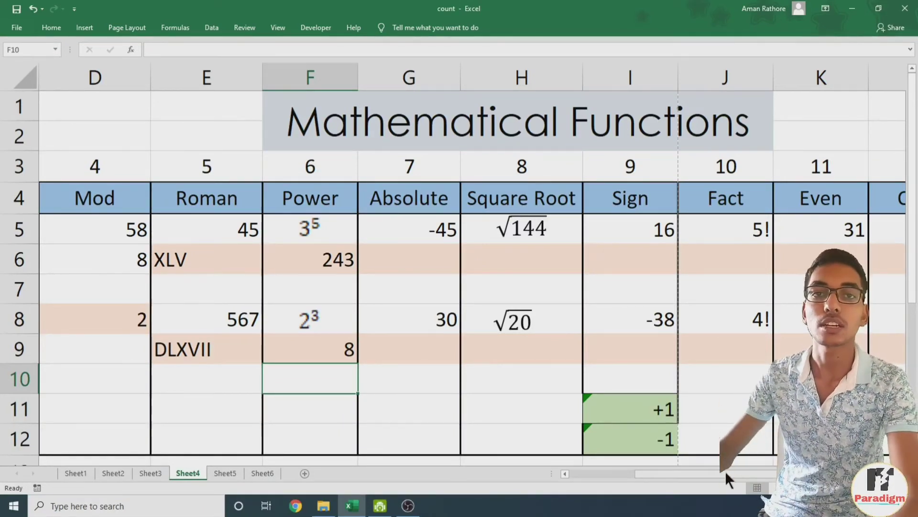
click(415, 262)
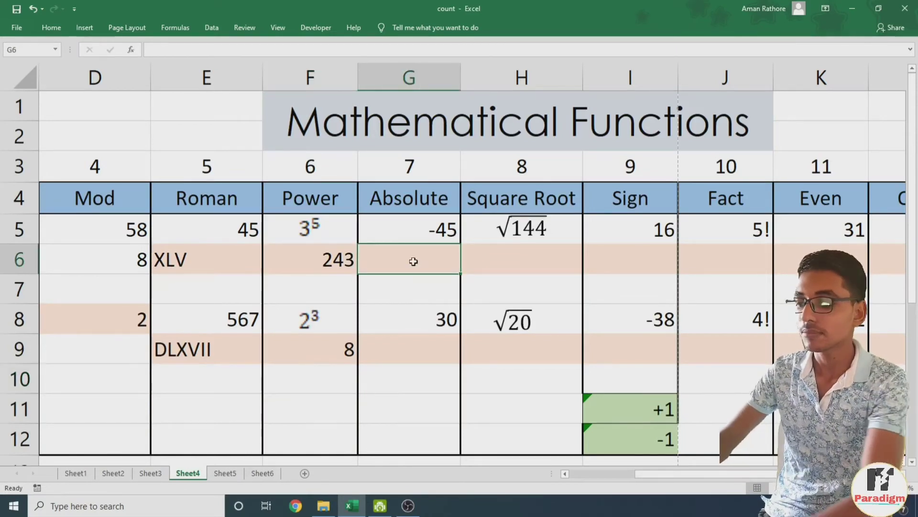
text(=)
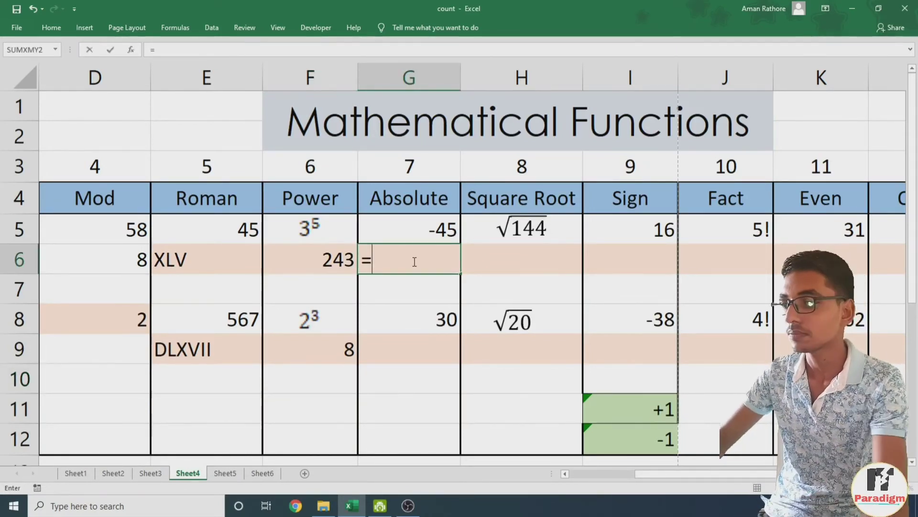
text(abs)
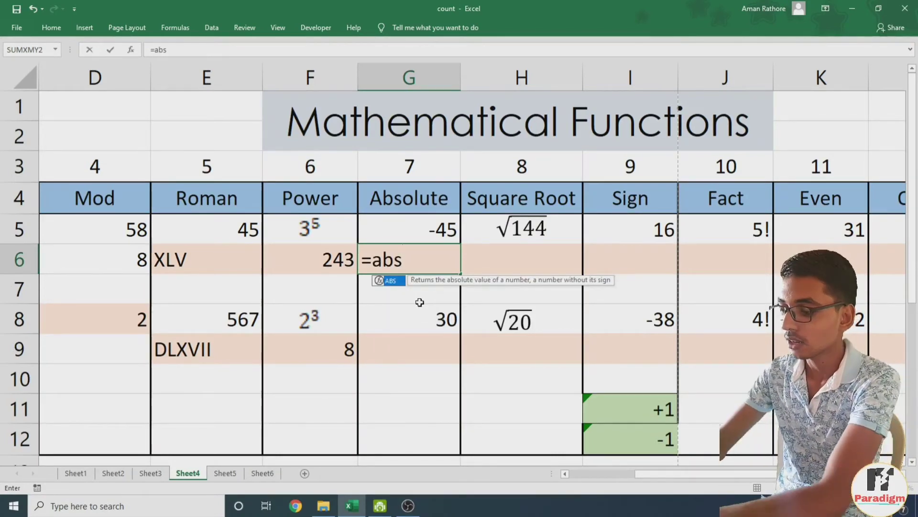
text(()
click(448, 235)
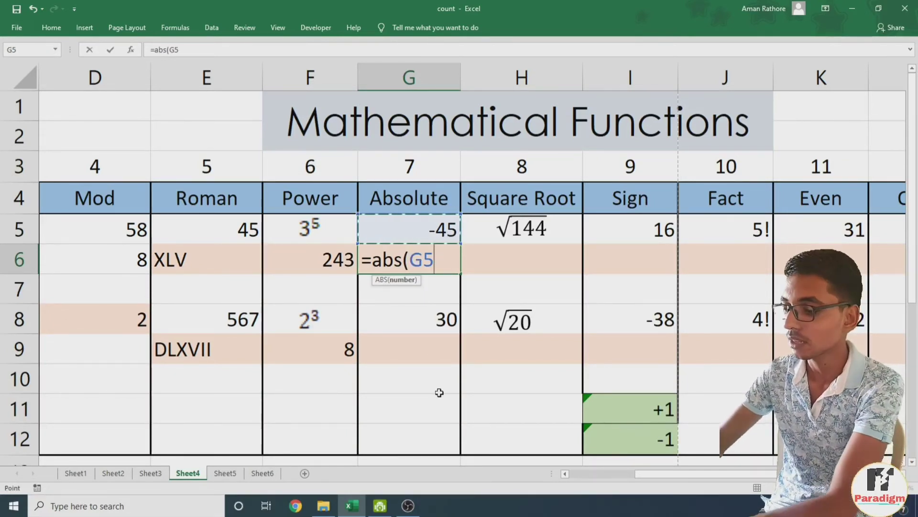
text())
key(Return)
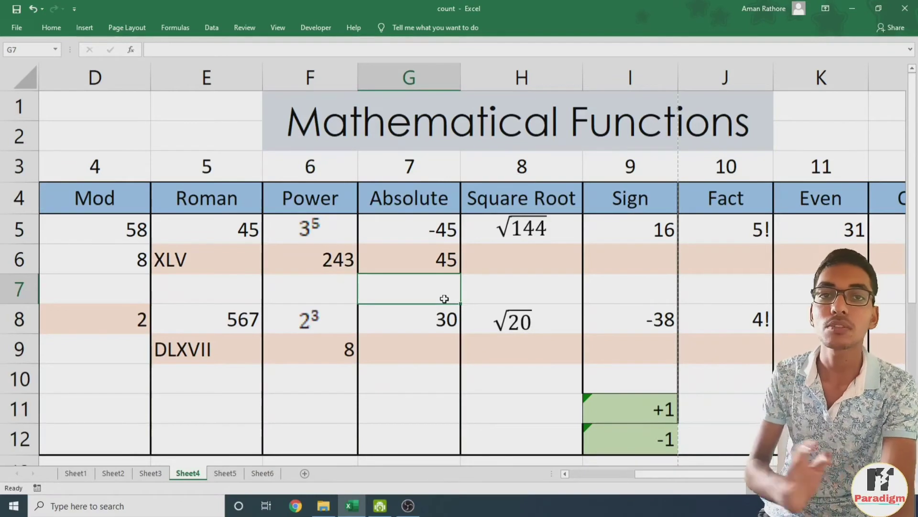
click(445, 349)
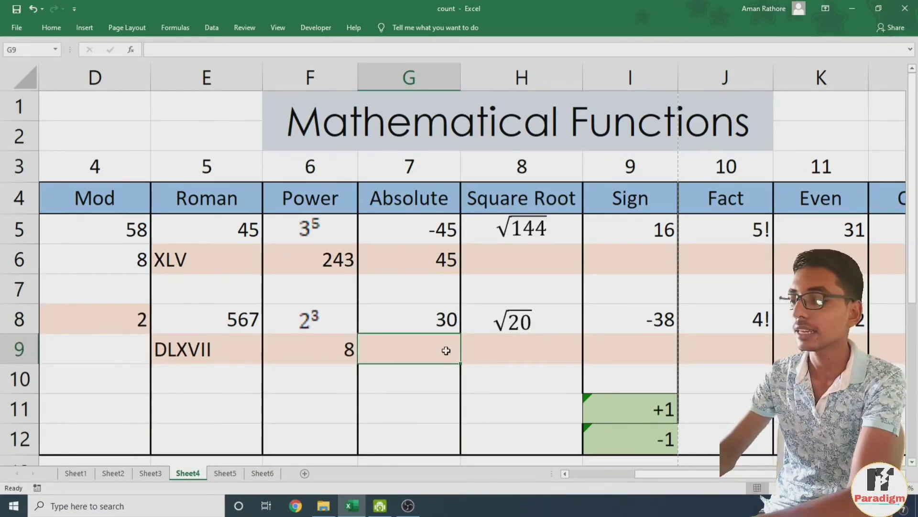
Step: Enter =ABS(G8) in G9 so it shows 30
text(=abs)
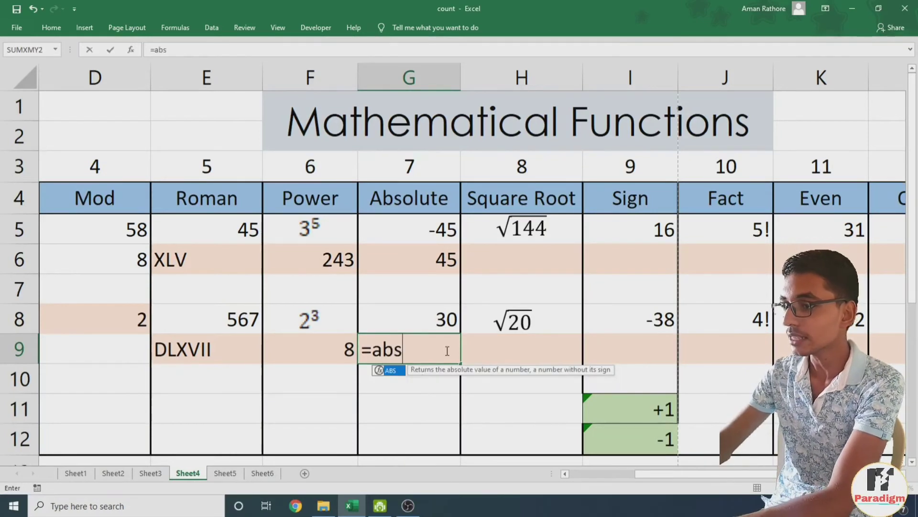
text(()
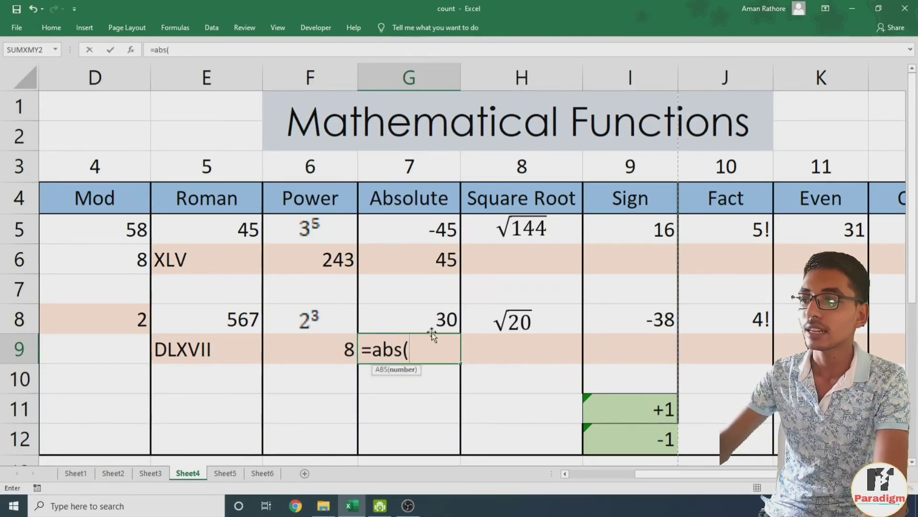
click(433, 323)
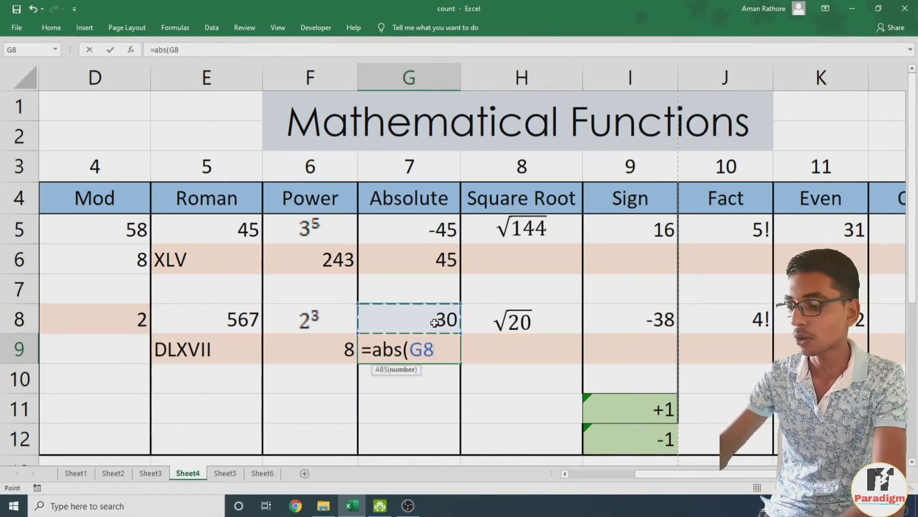
text())
key(Return)
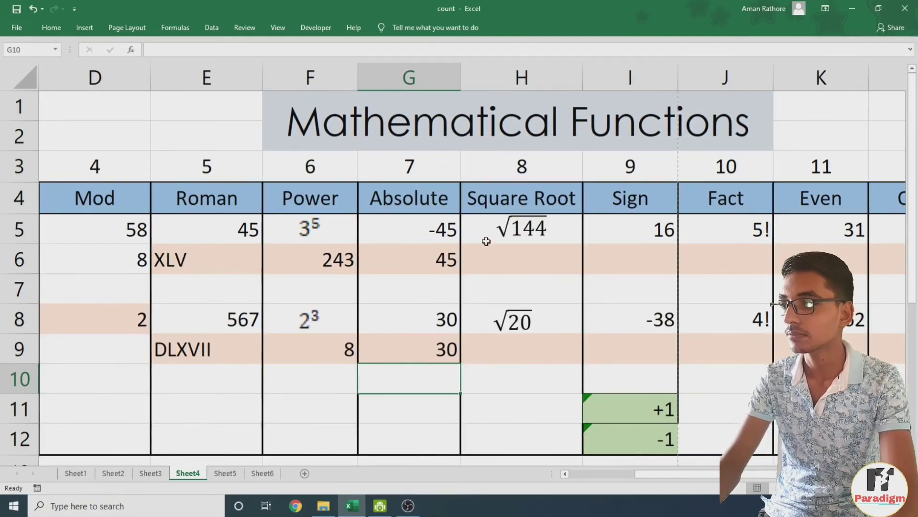
Step: Enter =SQRT(144) in H6 under Square Root so it shows 12
click(500, 251)
click(551, 257)
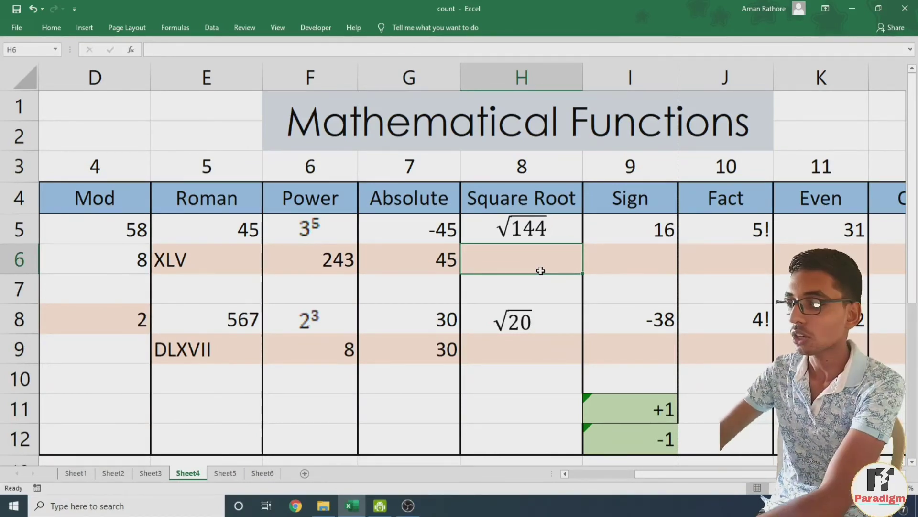
text(=sq)
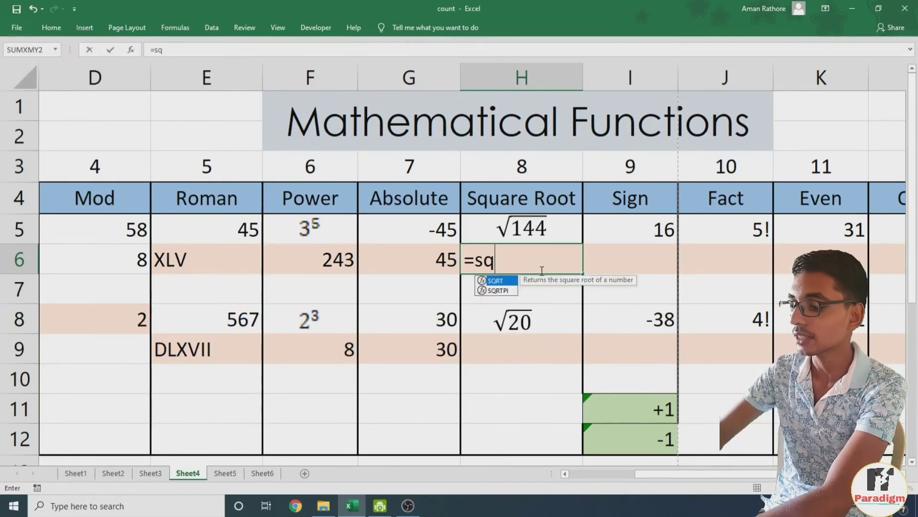
text(rt(144)
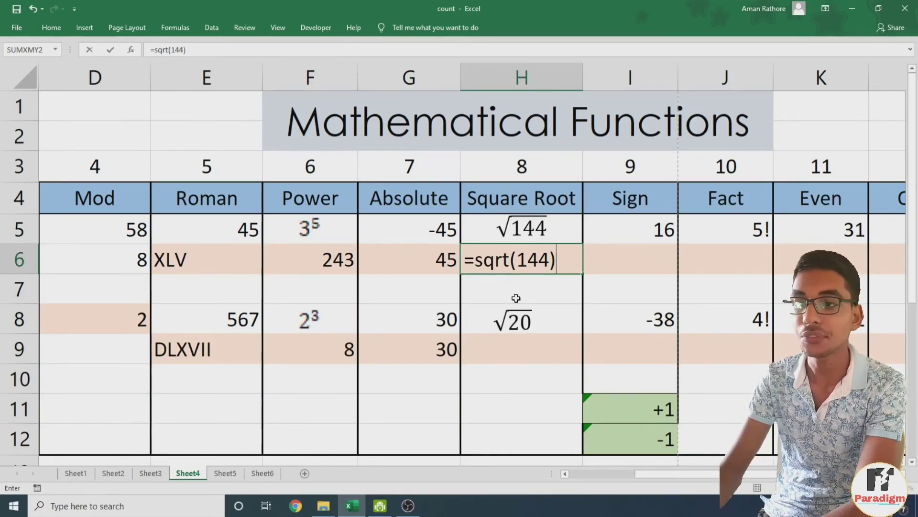
key(Return)
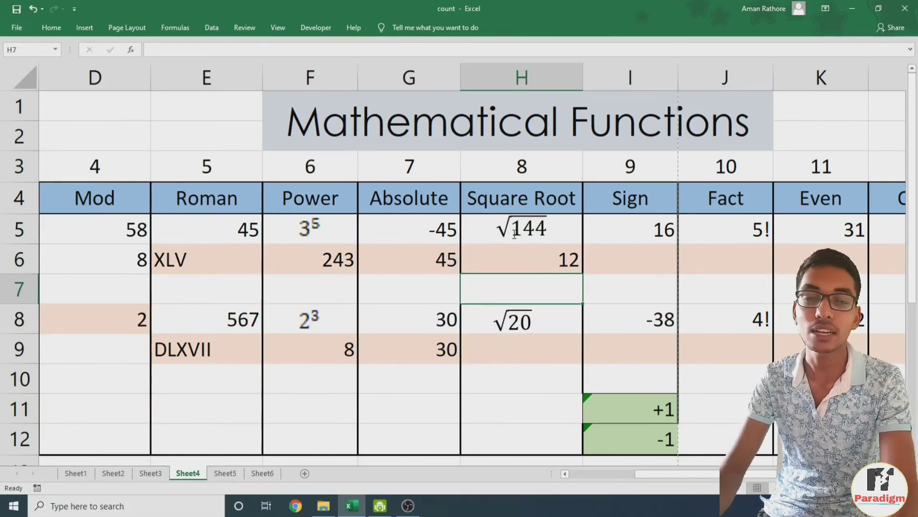
Step: Enter =SQRT(20) in H9 so it shows 4.472, then reselect H9 to verify the formula
click(527, 350)
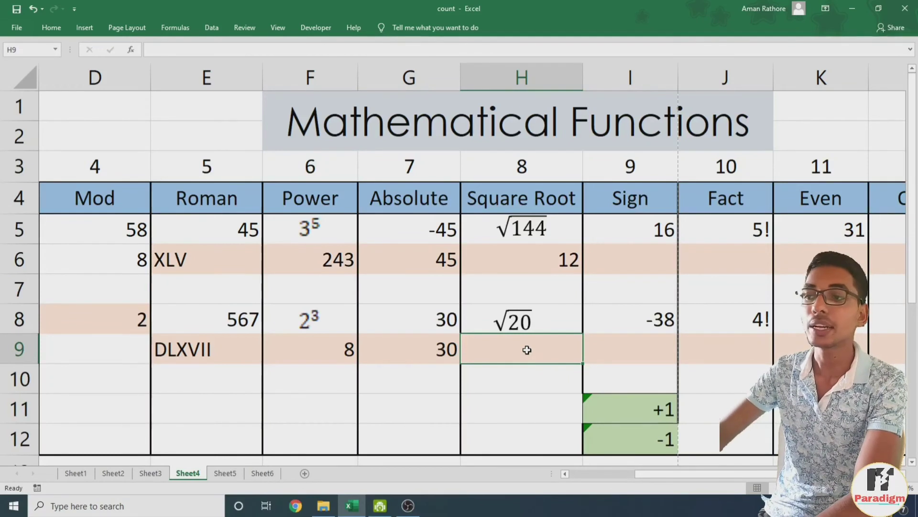
text(=s)
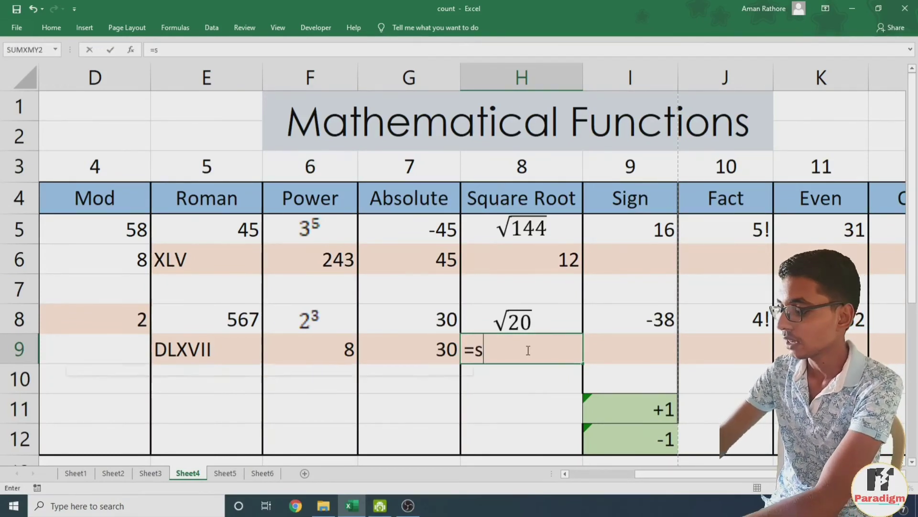
text(qrt)
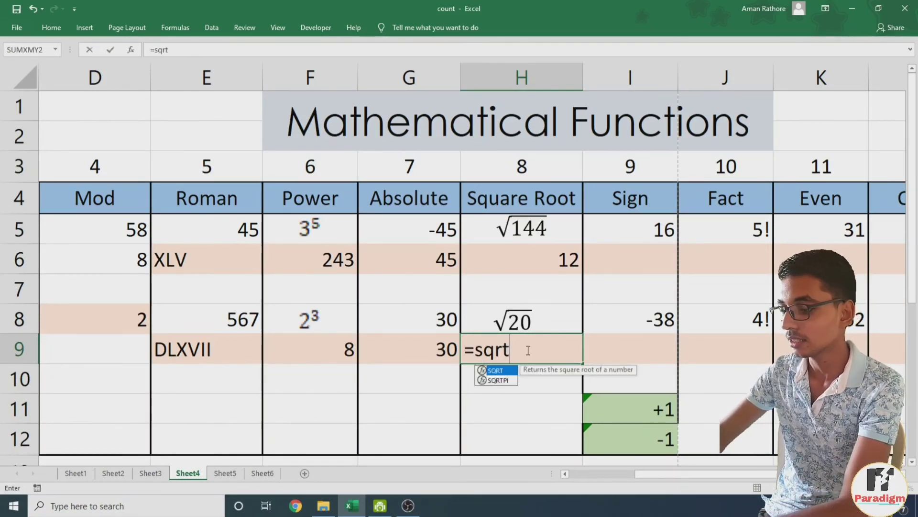
text((20)
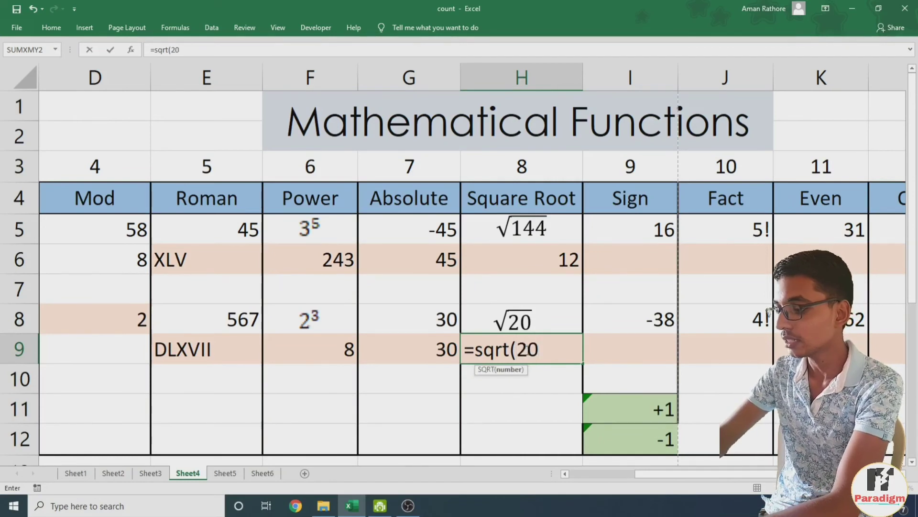
text())
key(Return)
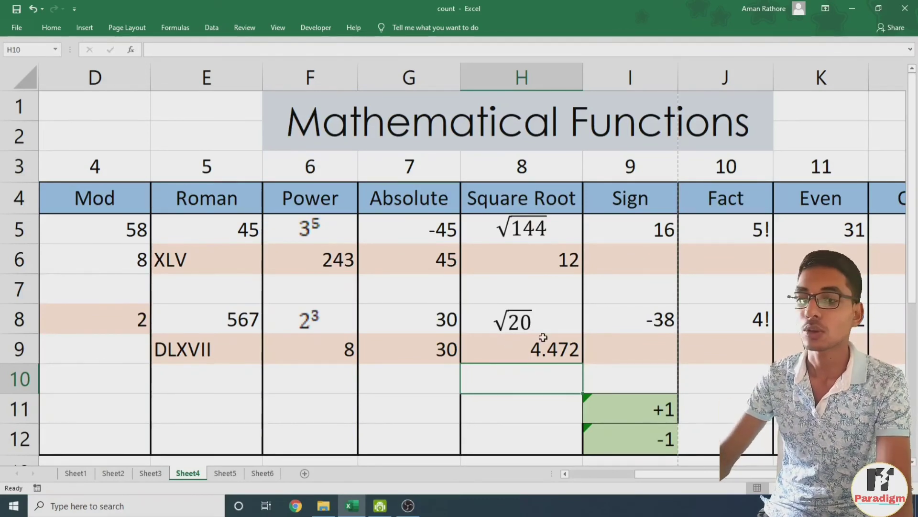
click(497, 344)
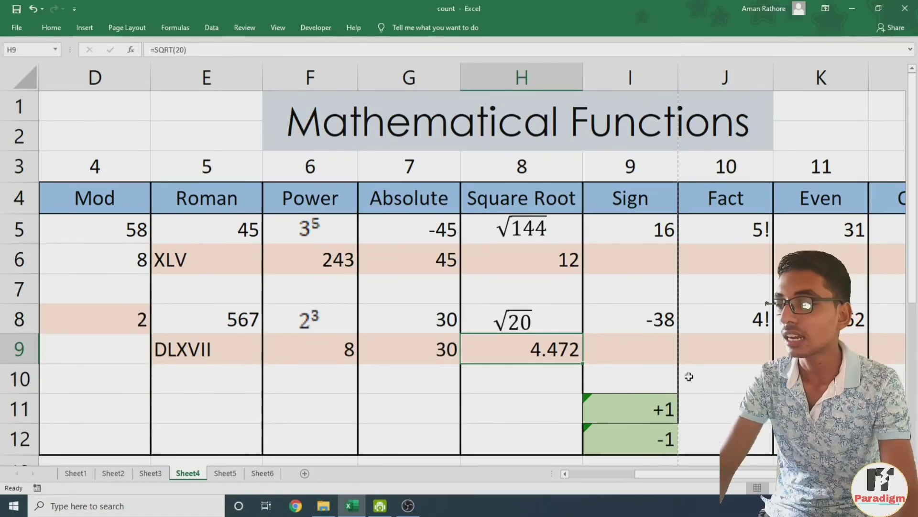
Step: Scroll right to bring the Odd, Ceiling, Floor and LCM columns into view
drag(681, 473, 770, 472)
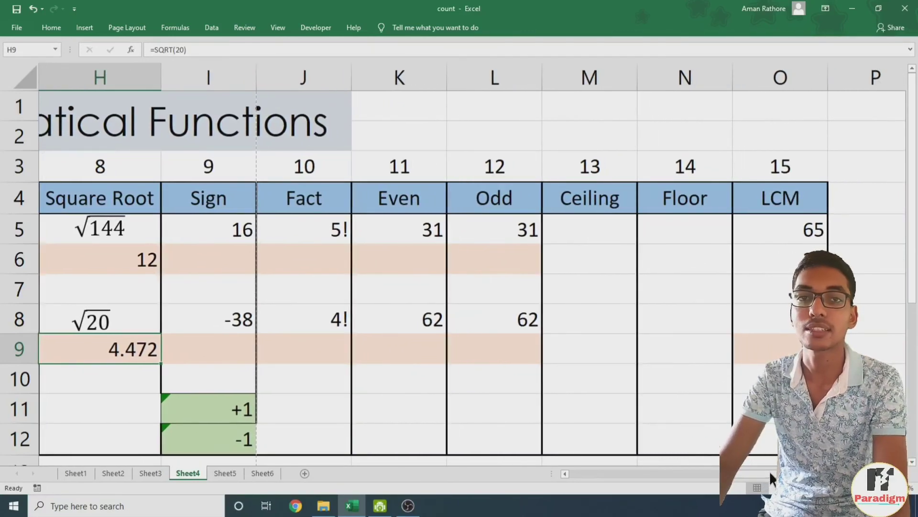